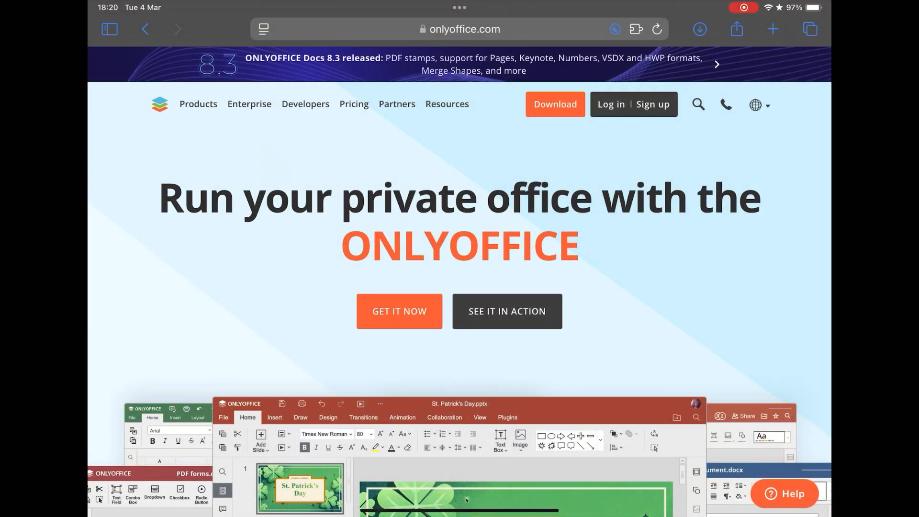
scroll(460, 288, down, 5)
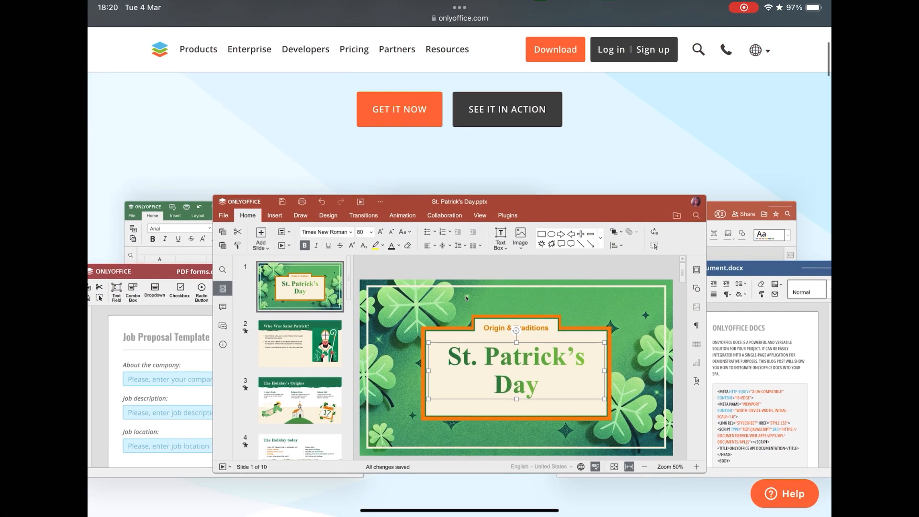
scroll(460, 288, down, 10)
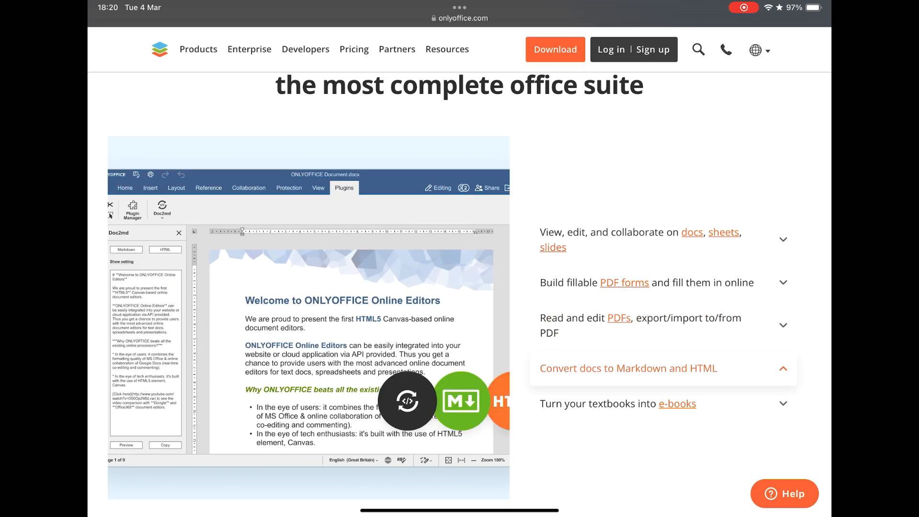
scroll(460, 287, down, 10)
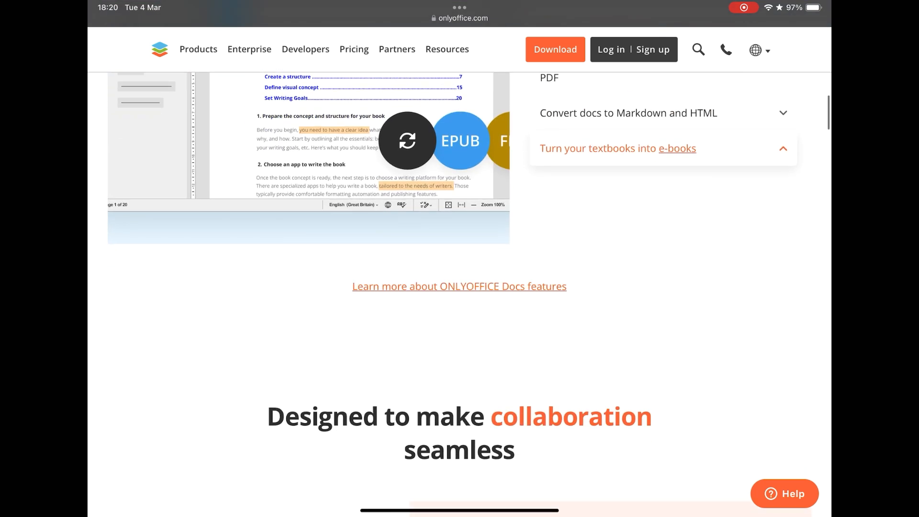
scroll(459, 287, down, 4)
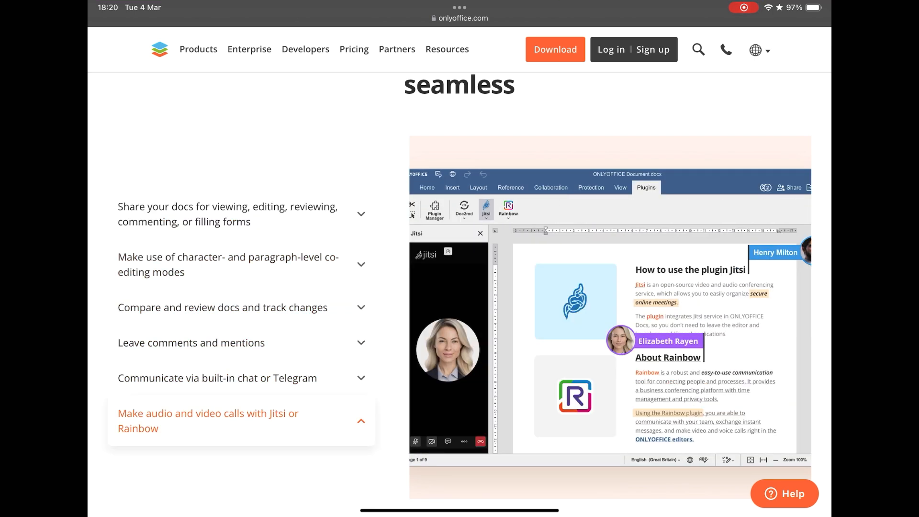
scroll(460, 287, down, 10)
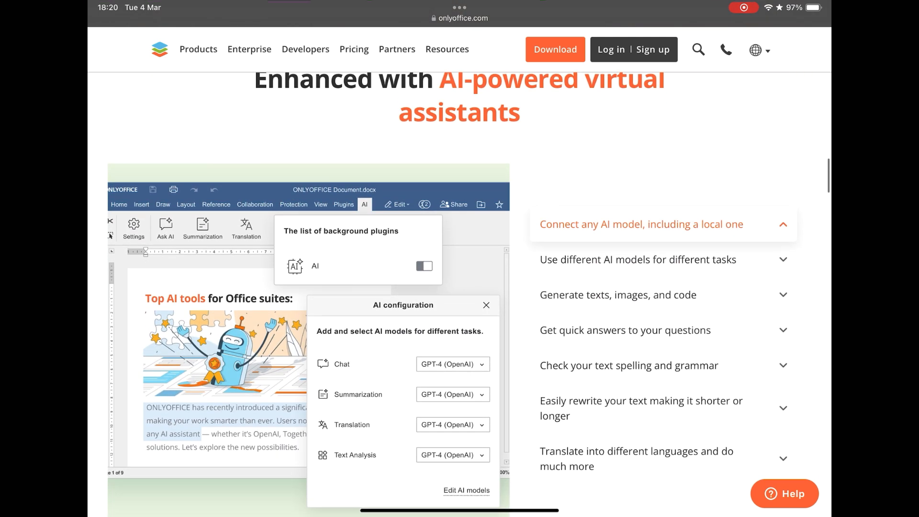
scroll(459, 288, down, 2)
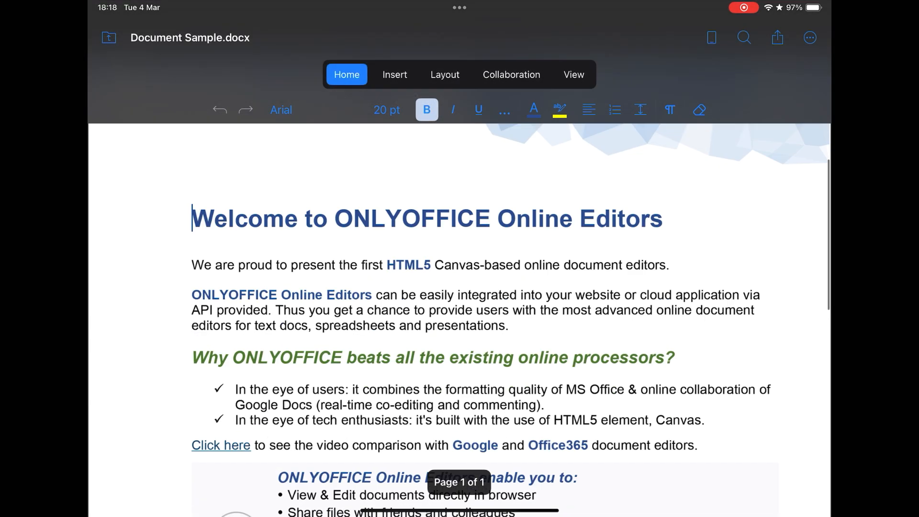
scroll(460, 324, down, 5)
scroll(460, 323, up, 5)
- Add an empty Sheet2 to Spreadsheet Sample.xlsx after entering the sample document
click(193, 296)
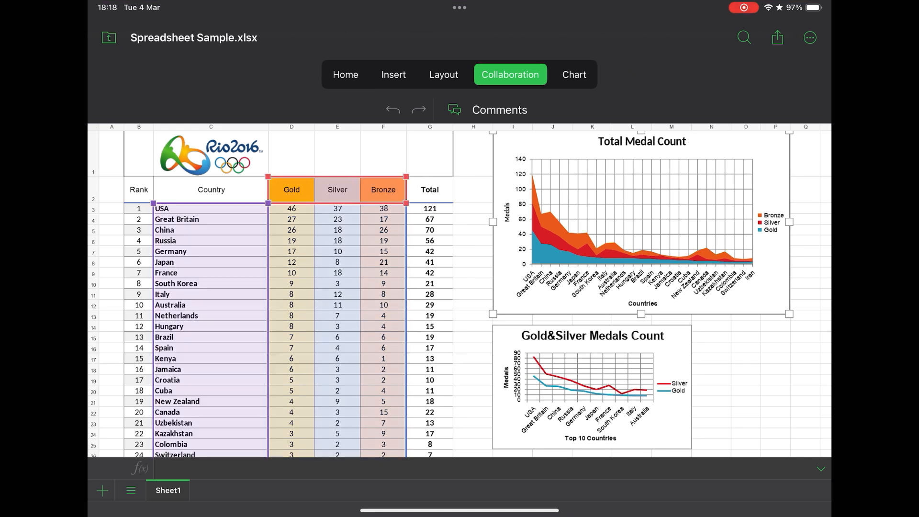
click(102, 490)
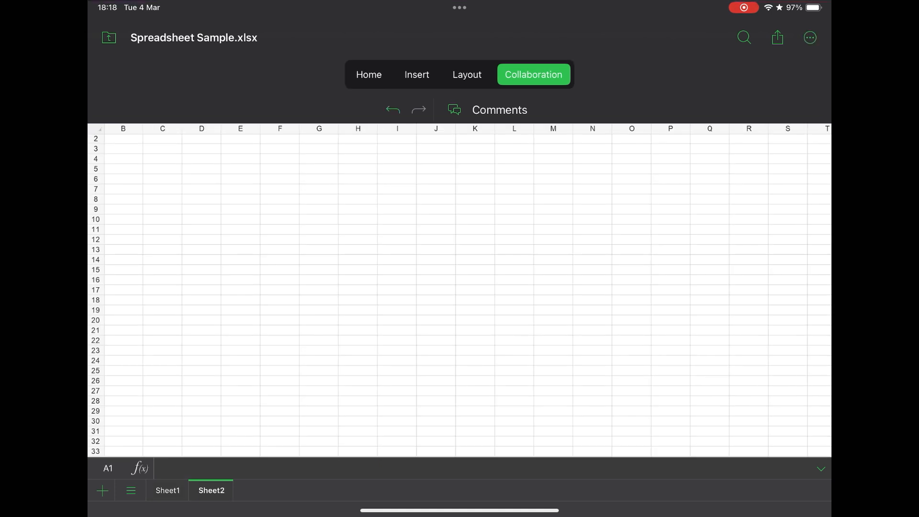
- Look over the spreadsheet's file and export options, then the options for Presentation Sample.pptx
click(810, 37)
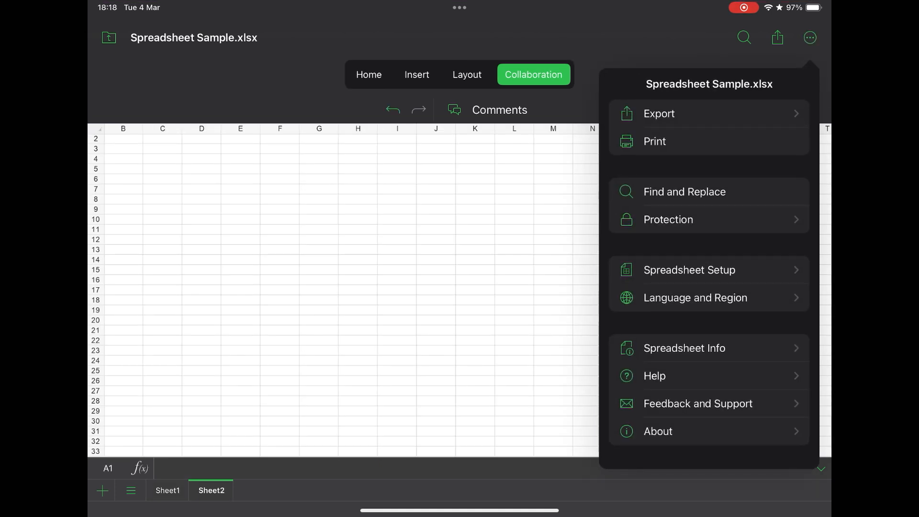
click(345, 287)
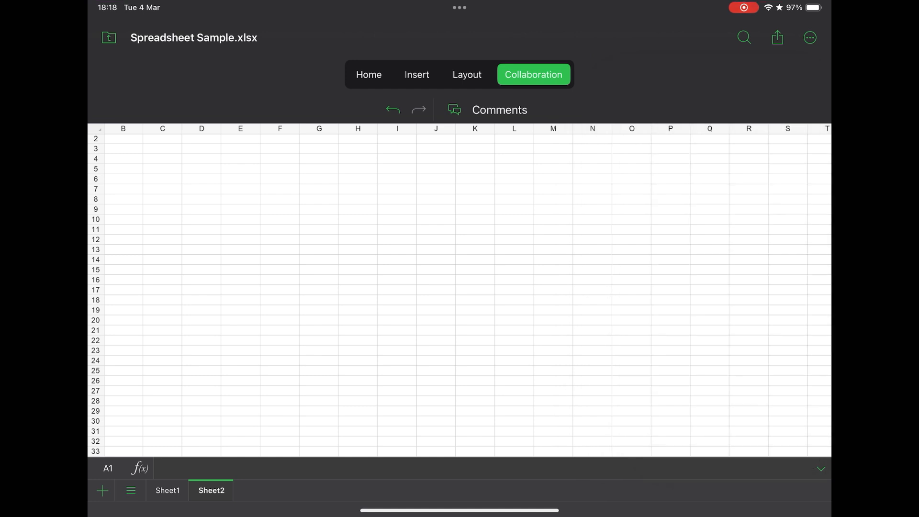
click(778, 37)
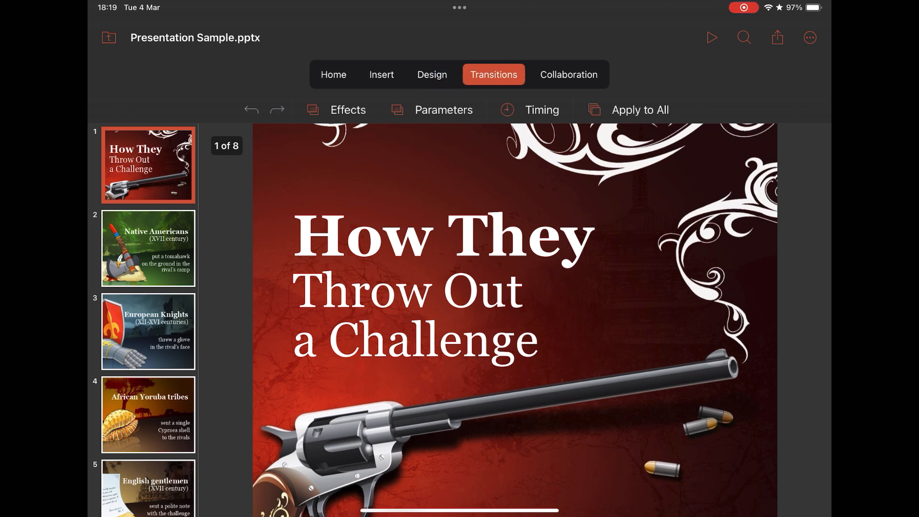
click(810, 37)
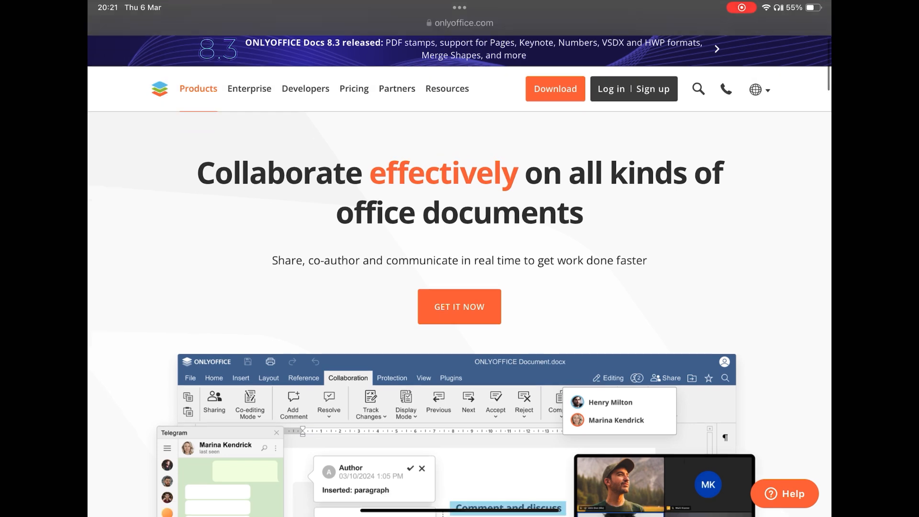
scroll(460, 287, down, 5)
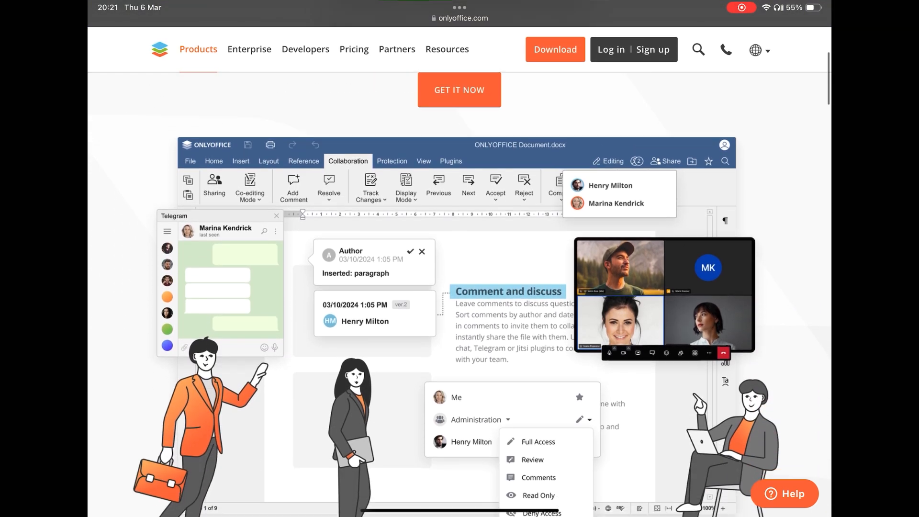
scroll(460, 288, down, 4)
scroll(459, 287, down, 8)
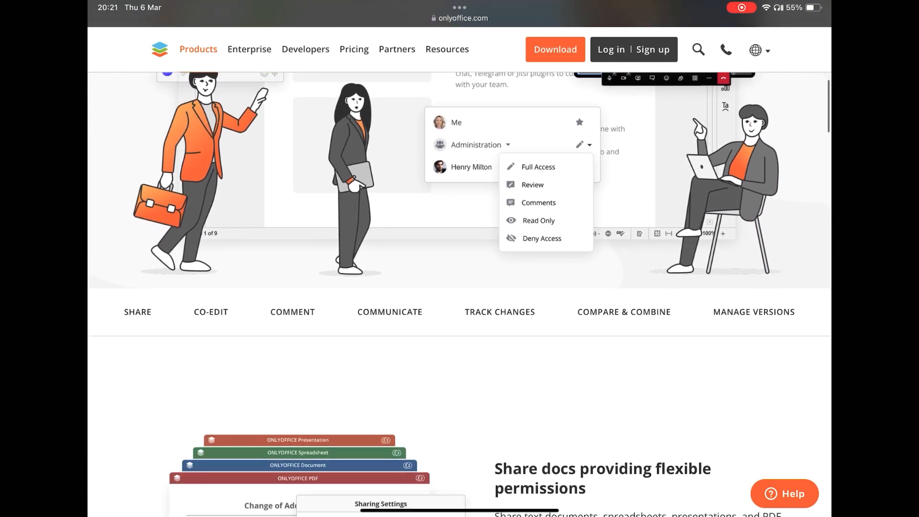
scroll(460, 287, down, 5)
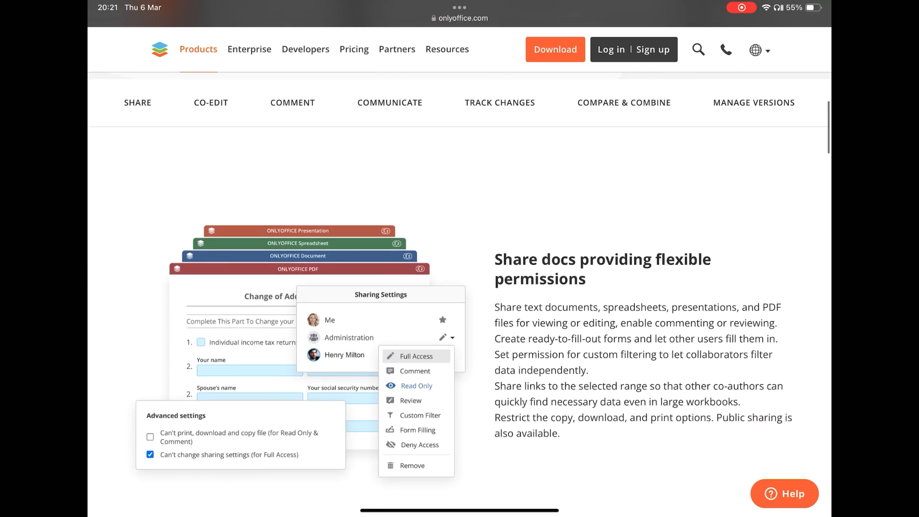
scroll(460, 288, down, 7)
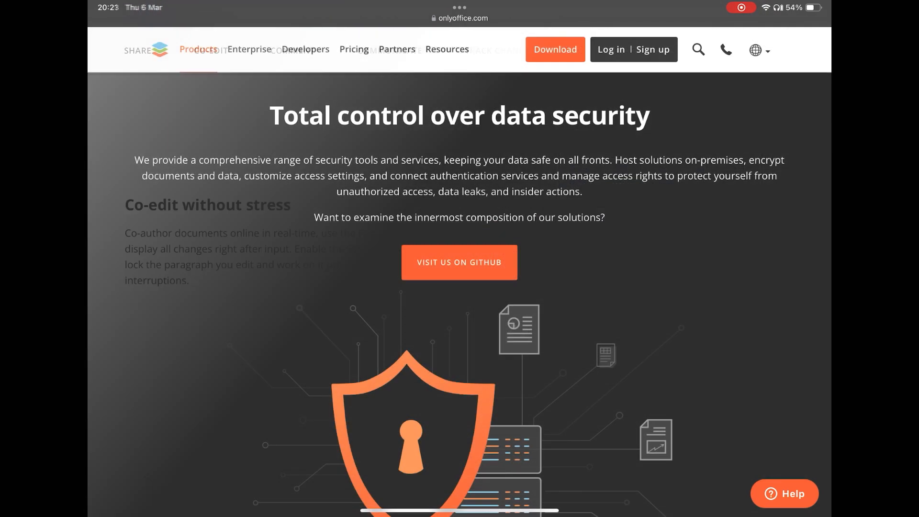
scroll(459, 288, down, 8)
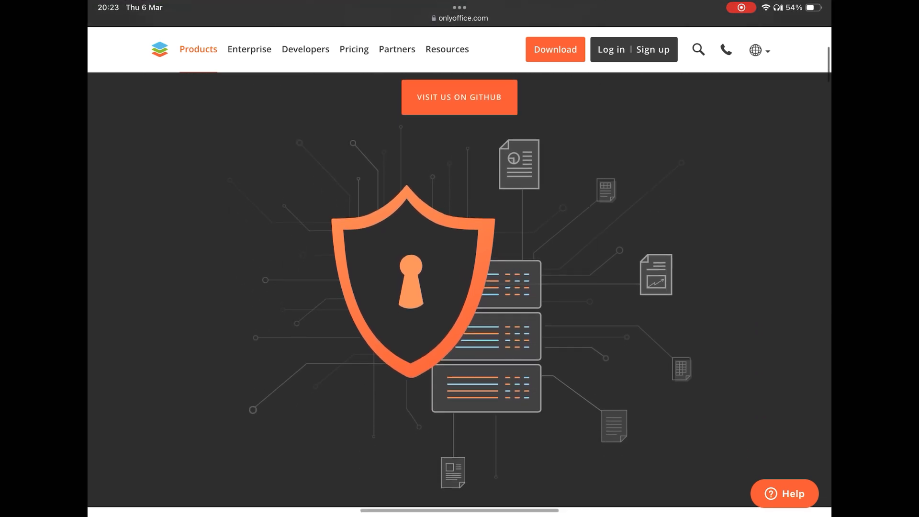
scroll(459, 287, down, 4)
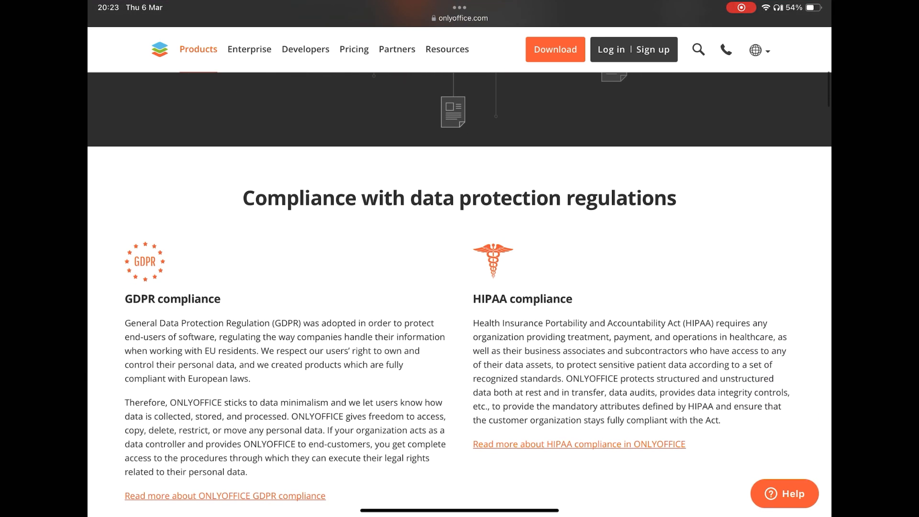
scroll(460, 287, down, 10)
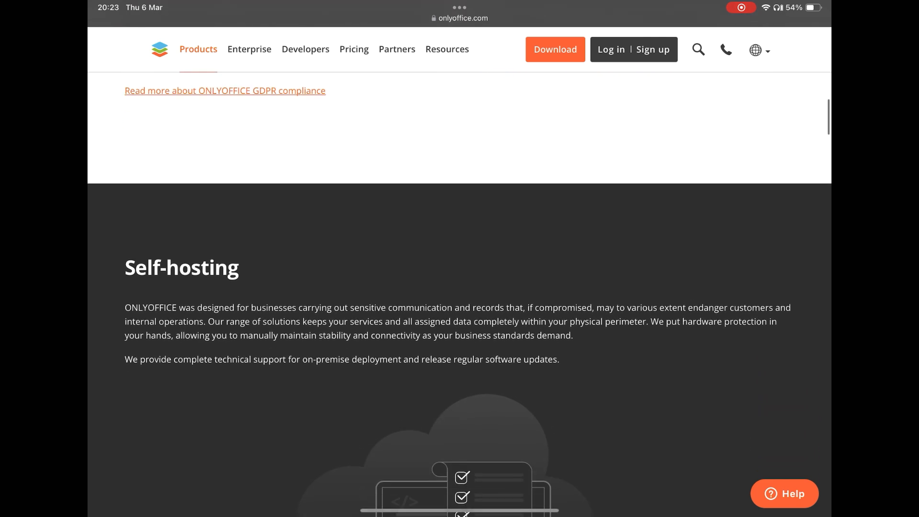
scroll(459, 287, down, 4)
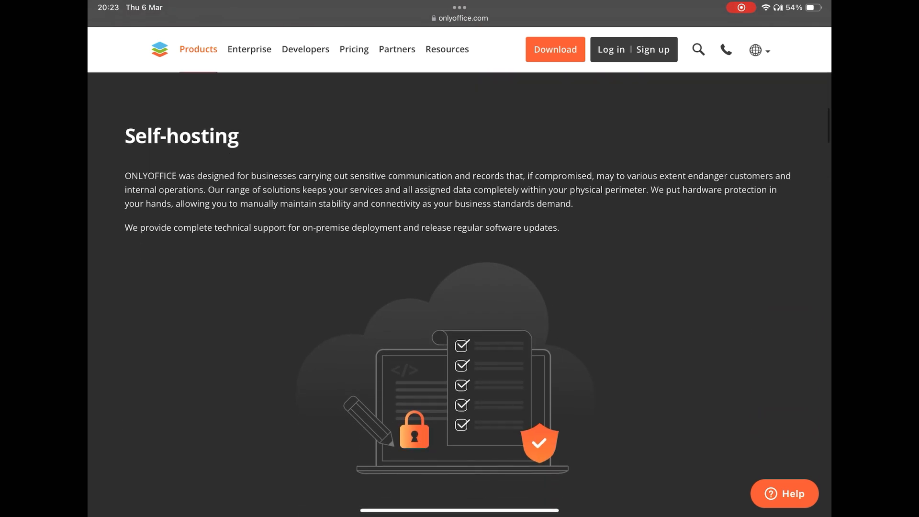
scroll(460, 288, down, 10)
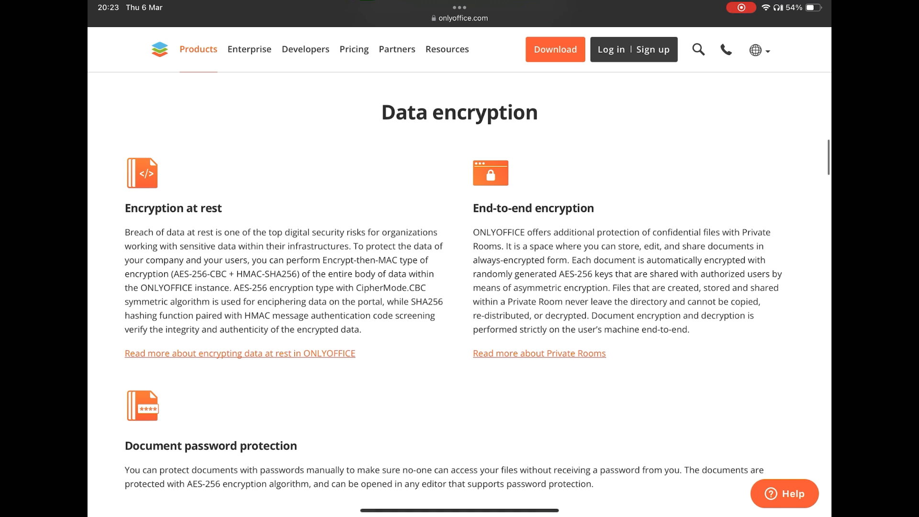
scroll(460, 287, down, 10)
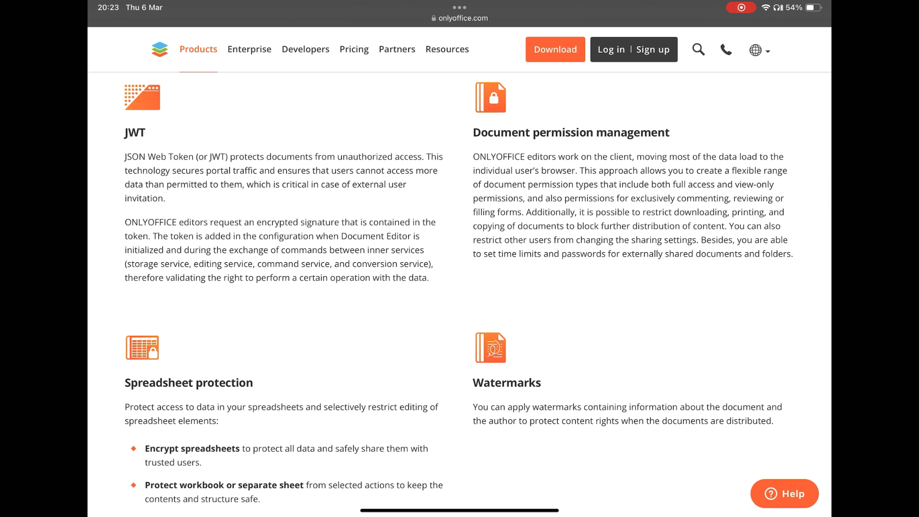
scroll(460, 287, down, 5)
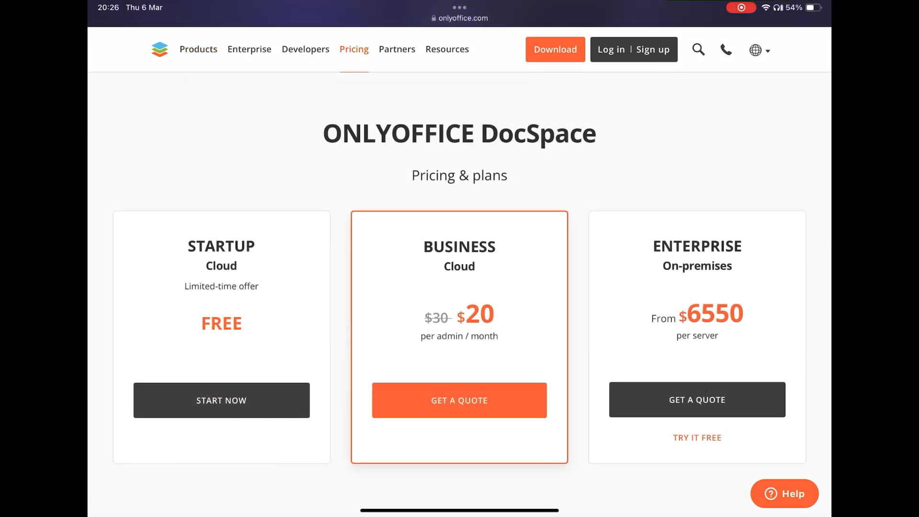
scroll(460, 288, down, 5)
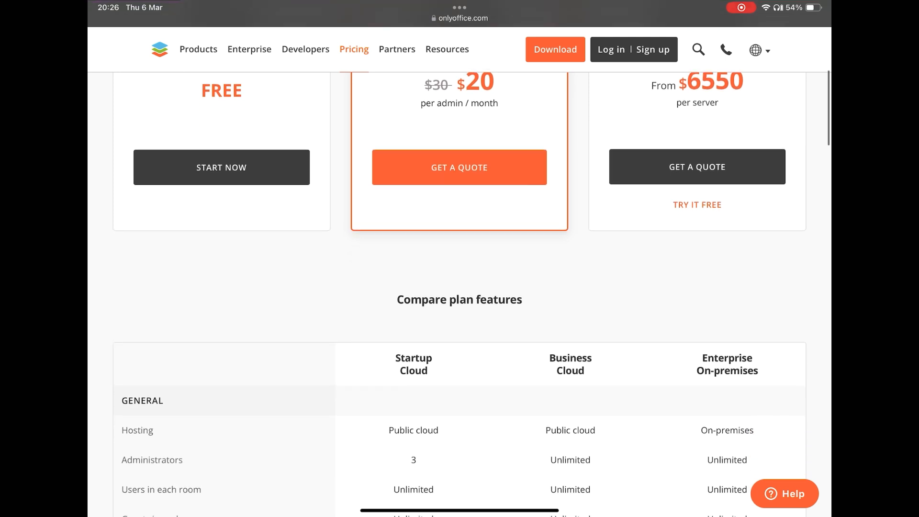
scroll(460, 287, down, 2)
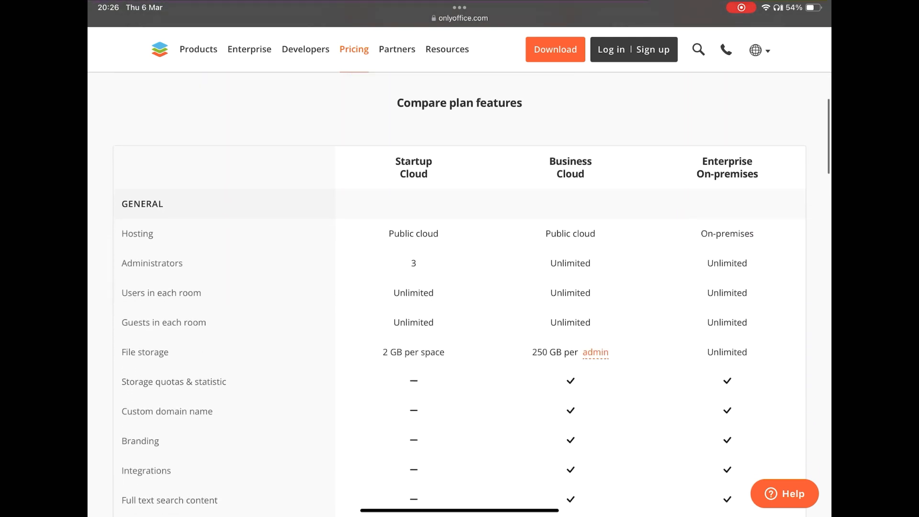
scroll(460, 288, down, 5)
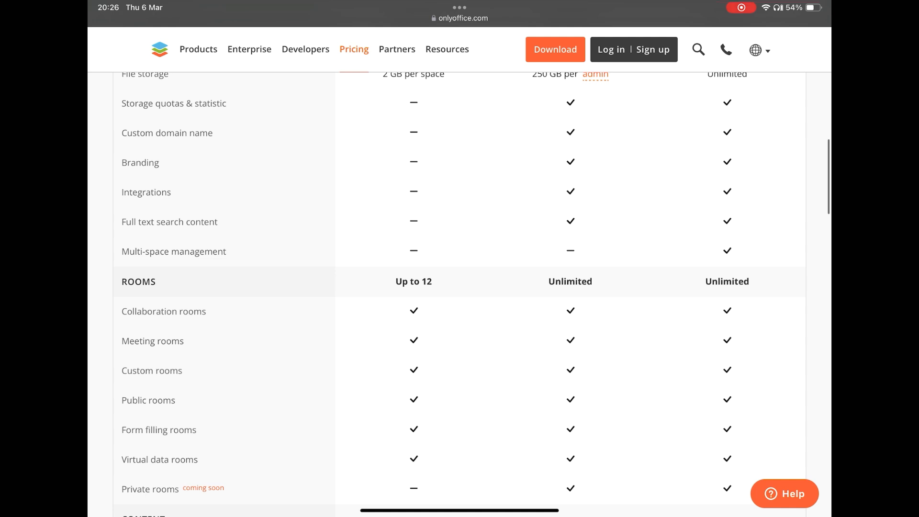
scroll(460, 288, down, 4)
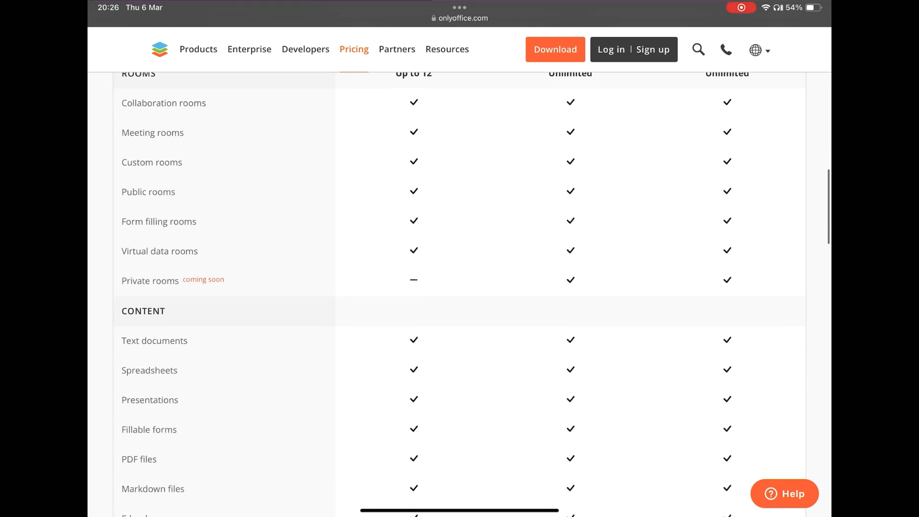
scroll(460, 287, down, 4)
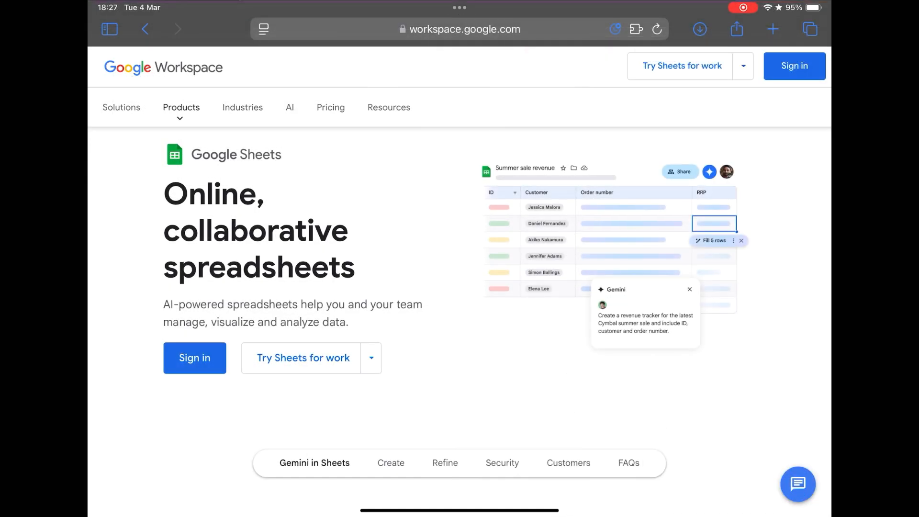
scroll(459, 287, down, 5)
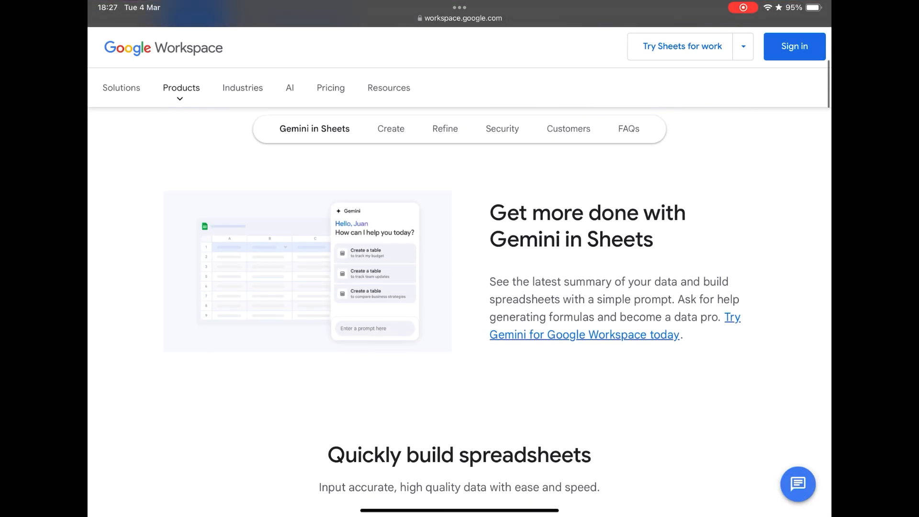
scroll(460, 287, down, 5)
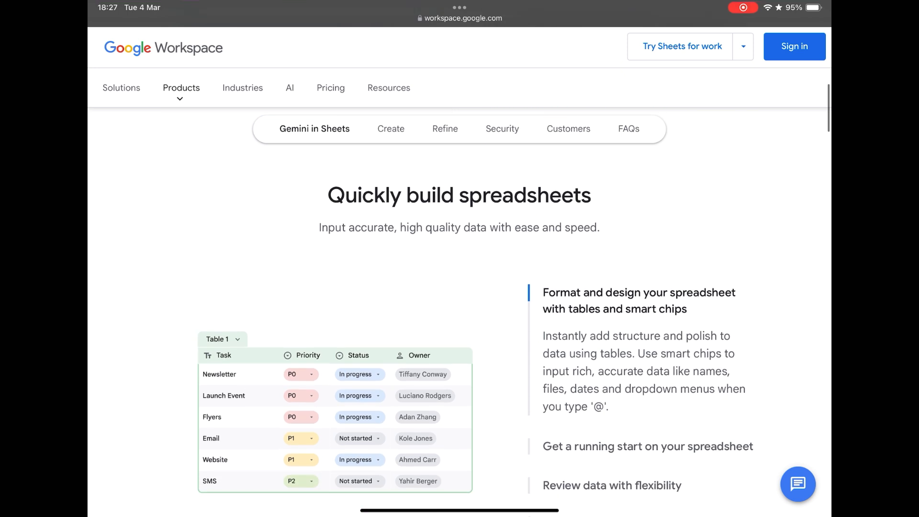
scroll(460, 287, down, 1)
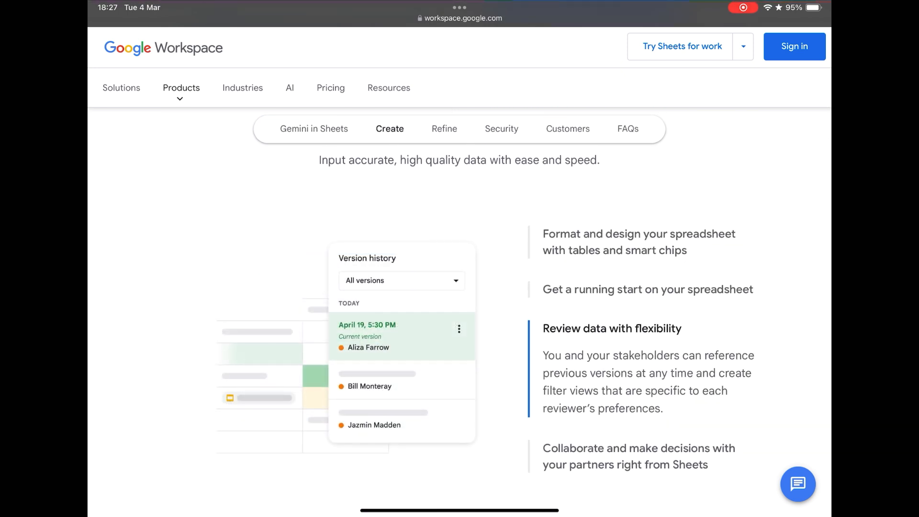
- Expand the Google Sheets details on collaborating, controlling access and staying up to date on edits
click(639, 455)
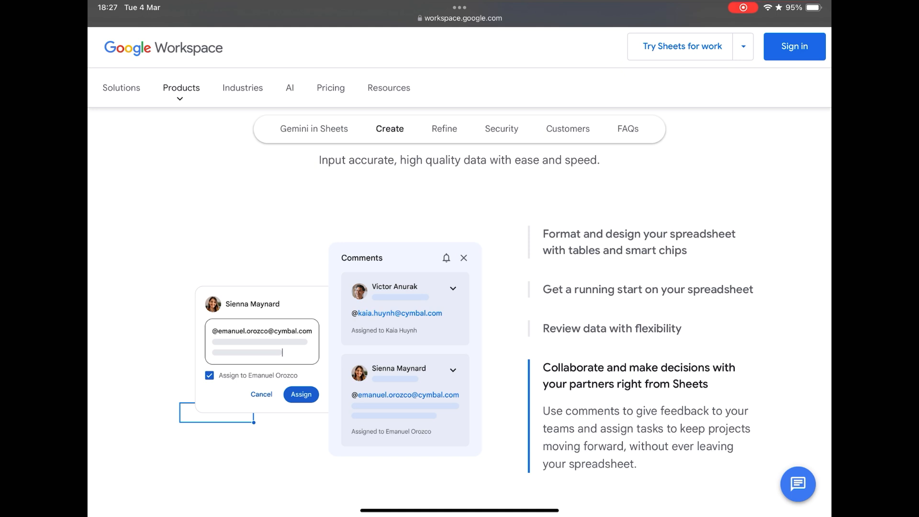
scroll(460, 323, down, 5)
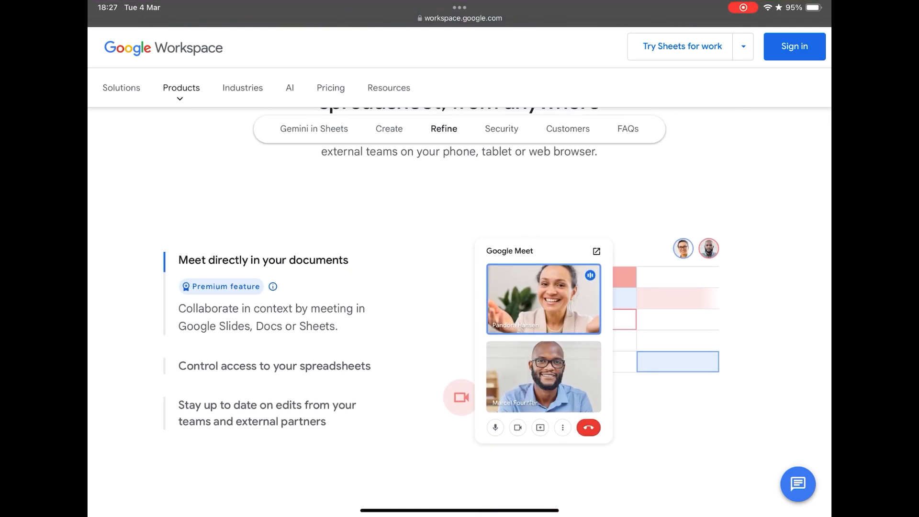
click(274, 365)
click(267, 419)
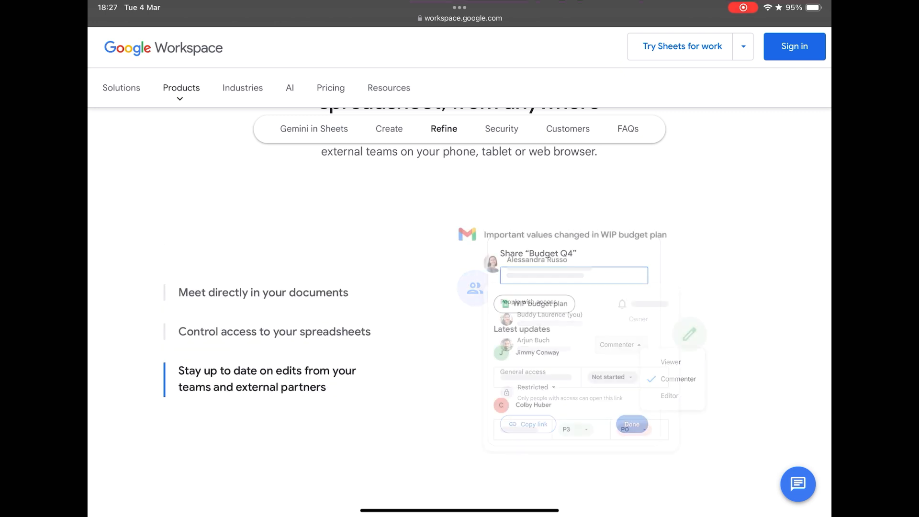
scroll(459, 324, down, 5)
scroll(460, 323, down, 5)
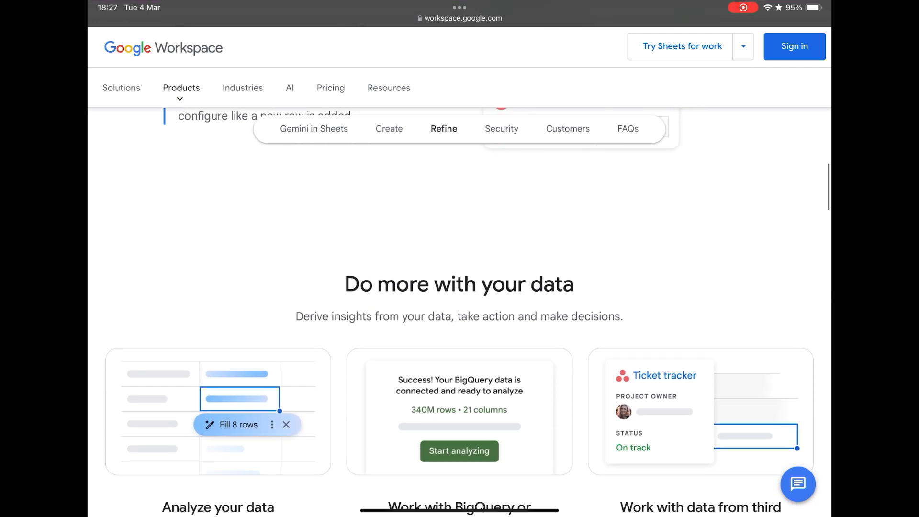
scroll(460, 324, down, 6)
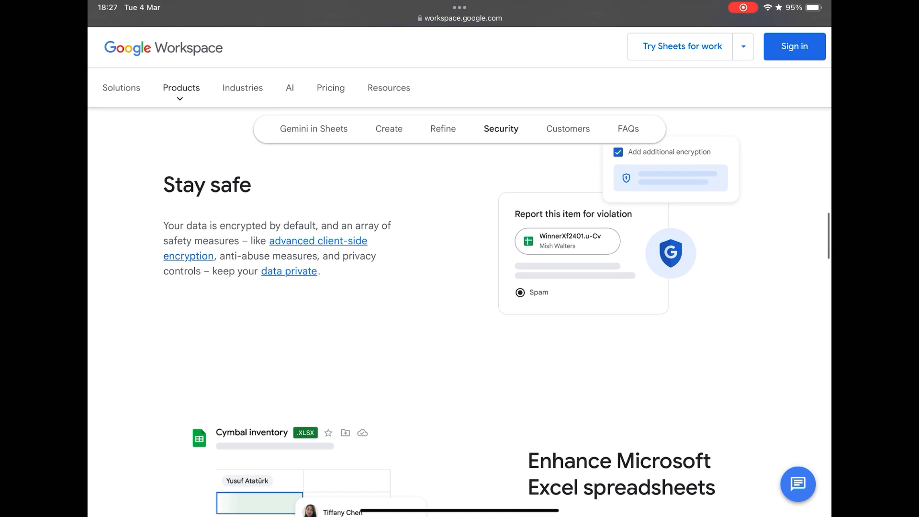
scroll(459, 324, down, 5)
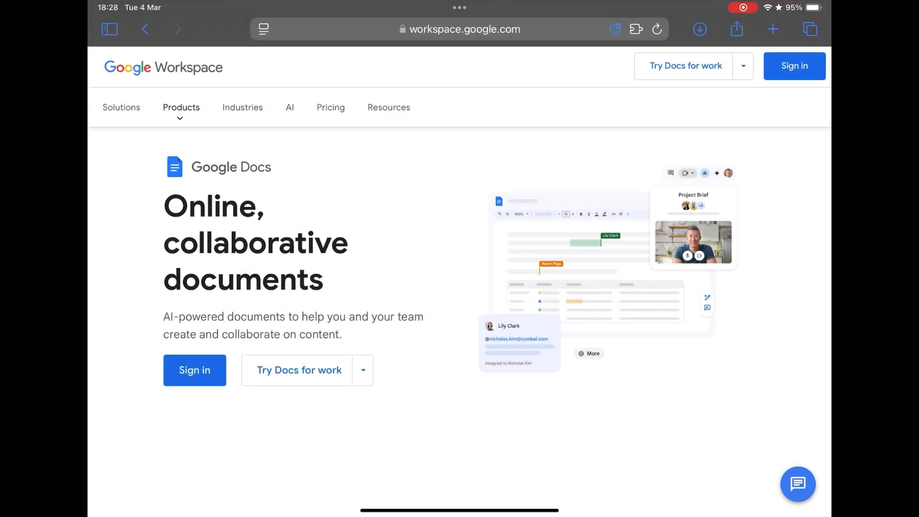
scroll(460, 323, down, 5)
scroll(460, 323, down, 1)
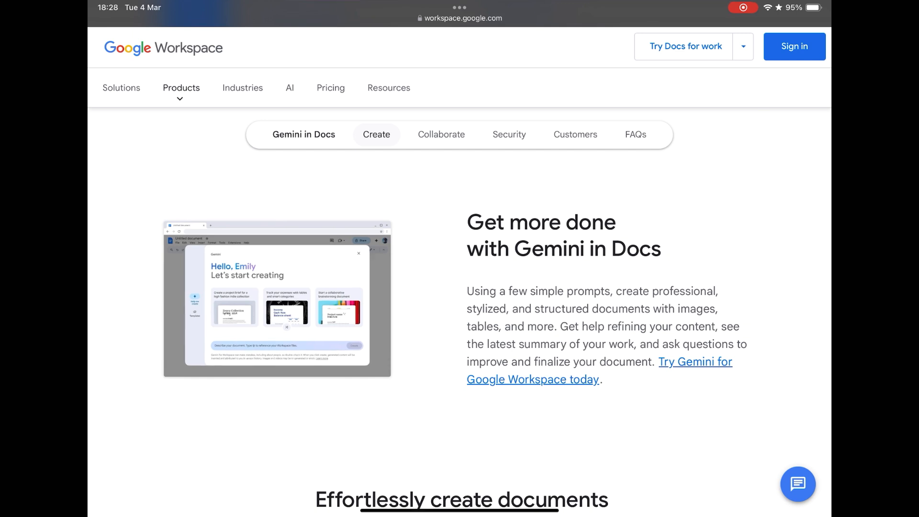
scroll(459, 323, down, 5)
scroll(460, 323, down, 3)
scroll(459, 323, down, 2)
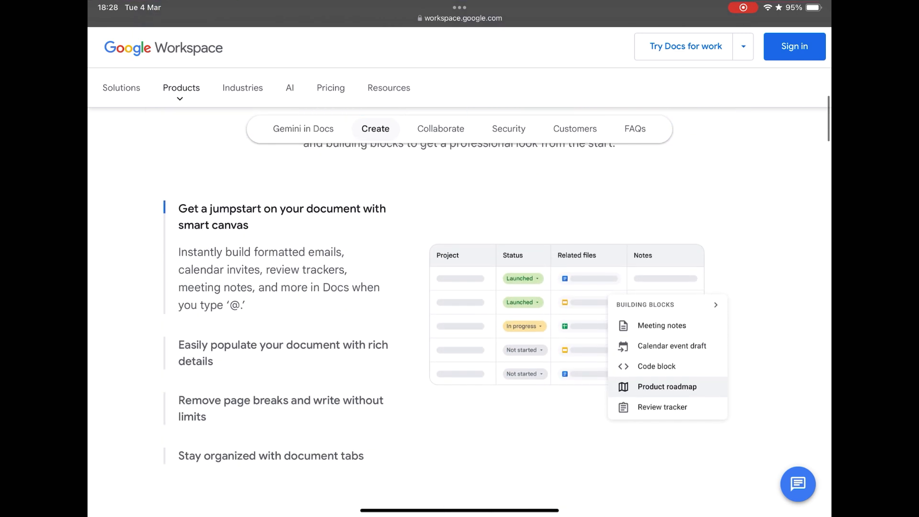
- Expand the Google Docs details on populating documents with rich details
click(283, 353)
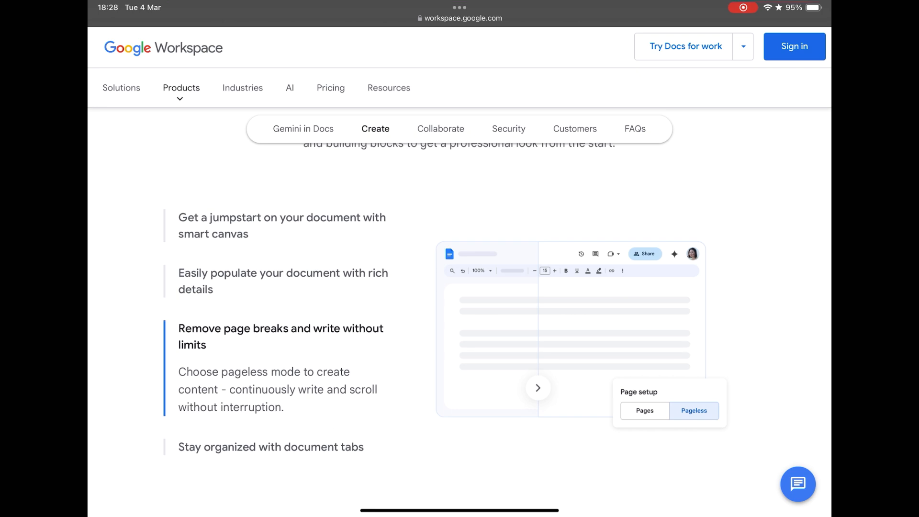
scroll(459, 323, down, 5)
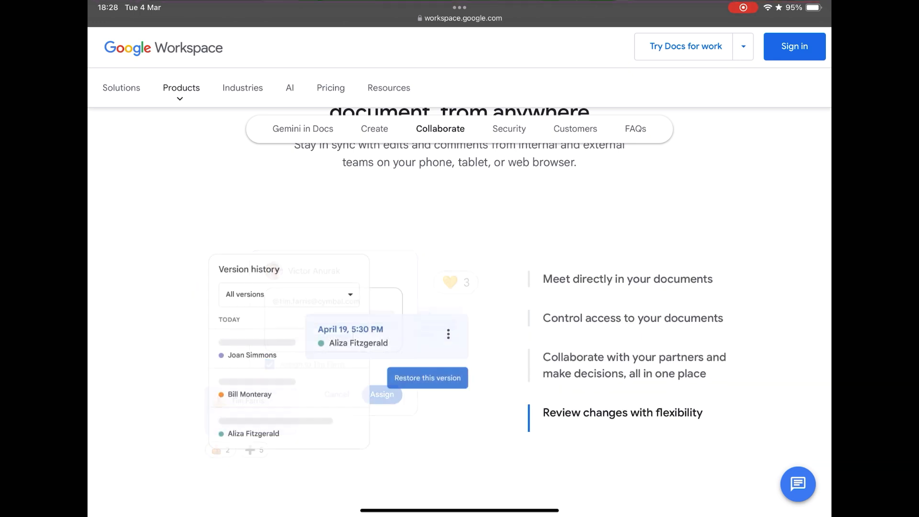
scroll(460, 323, down, 5)
scroll(459, 324, down, 5)
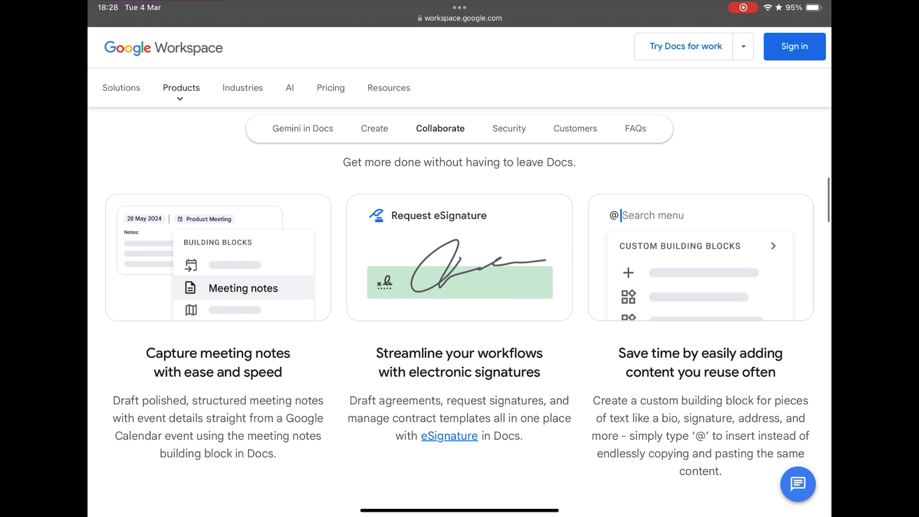
scroll(460, 323, down, 5)
scroll(460, 323, down, 5)
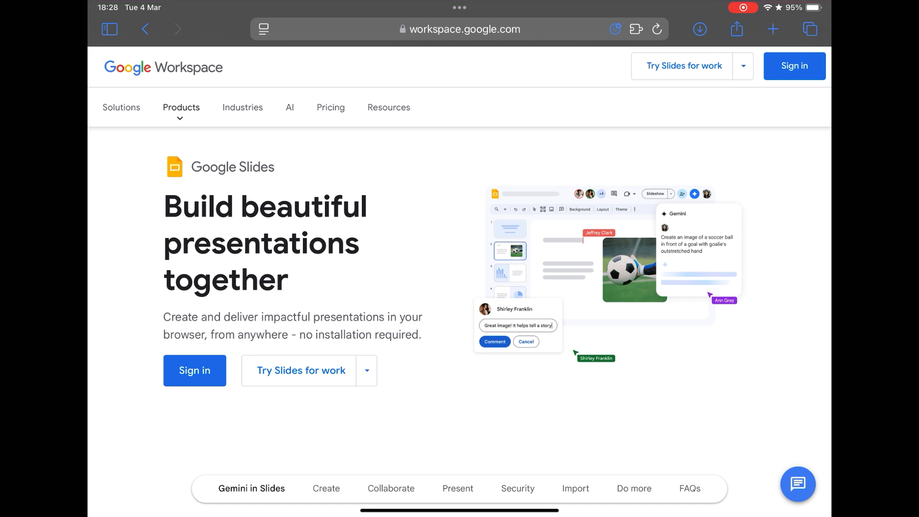
scroll(460, 324, down, 5)
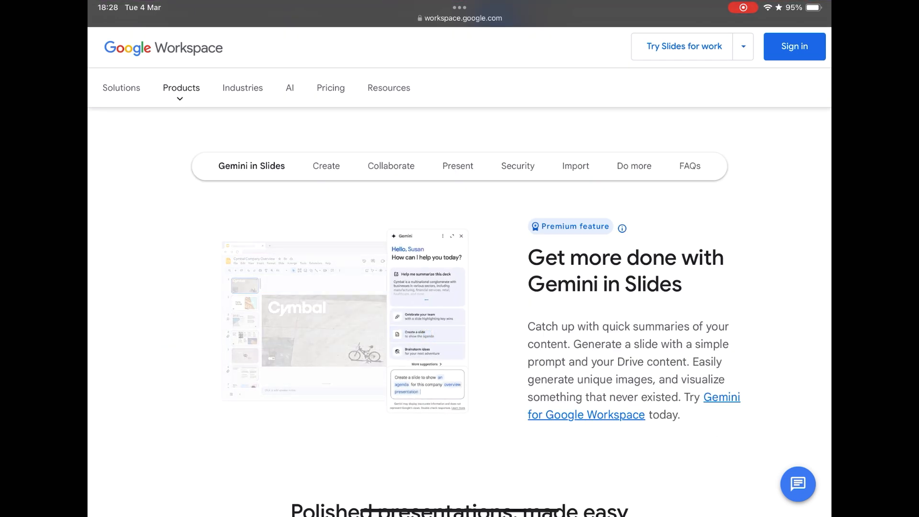
scroll(459, 323, down, 10)
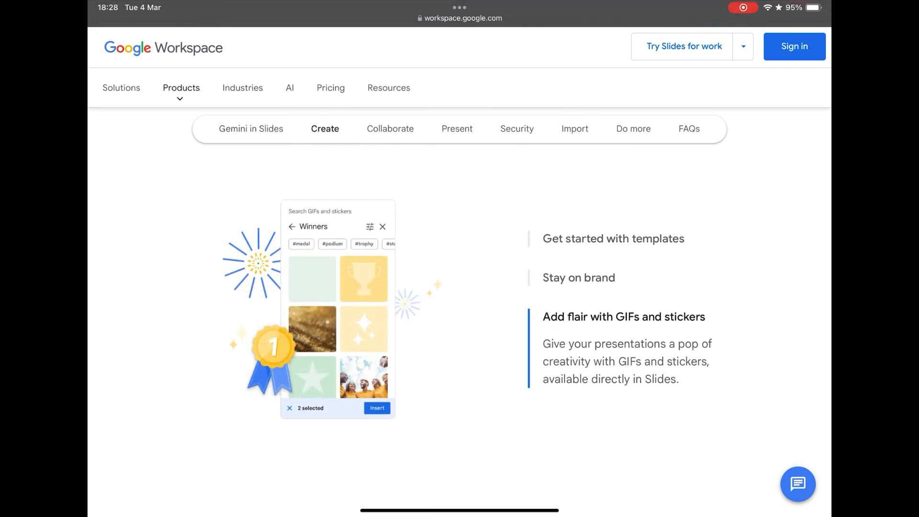
scroll(460, 323, down, 10)
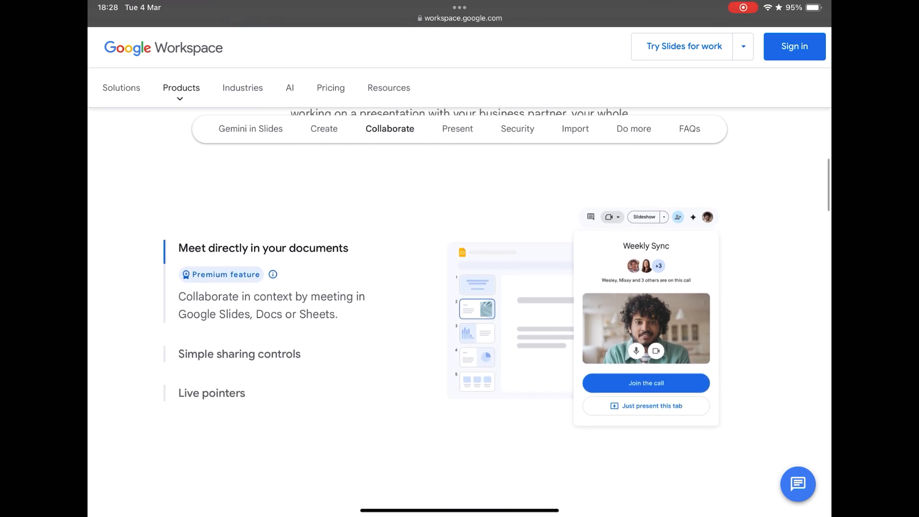
- Expand the Google Slides details on simple sharing controls and Live pointers
click(240, 353)
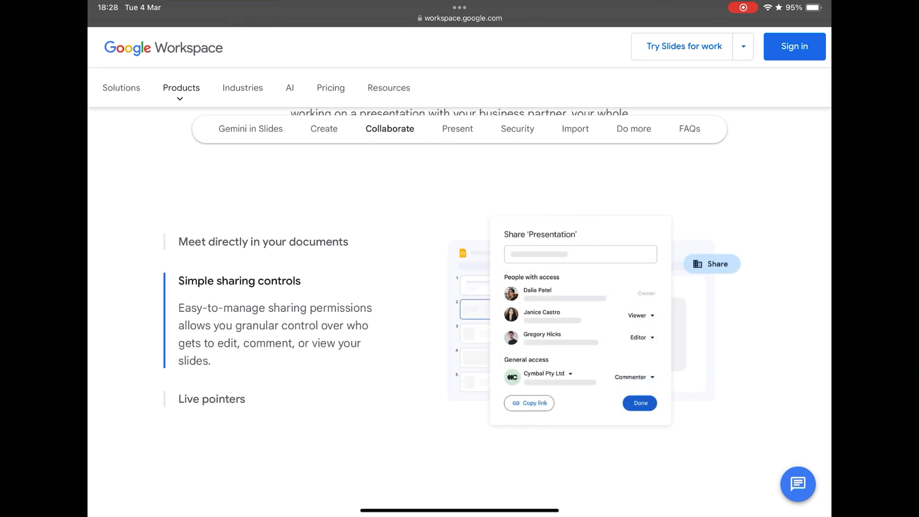
click(211, 400)
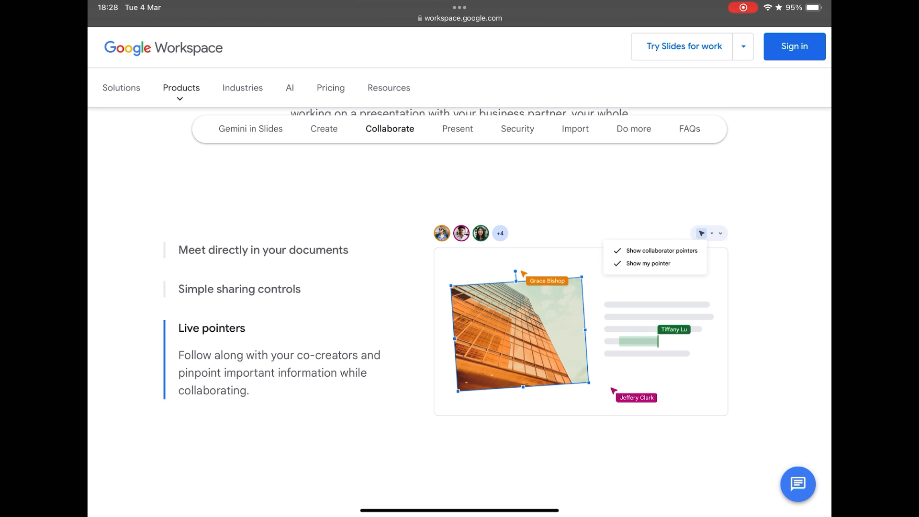
scroll(460, 323, down, 10)
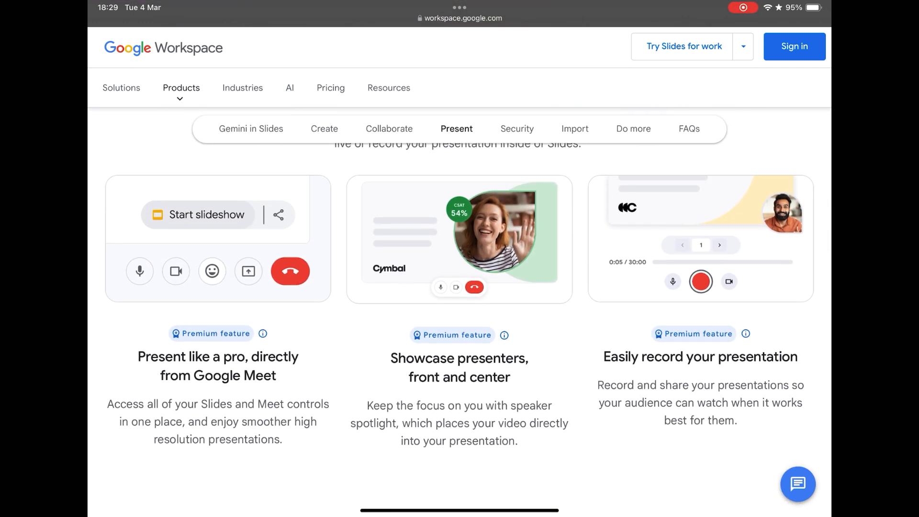
scroll(460, 324, down, 10)
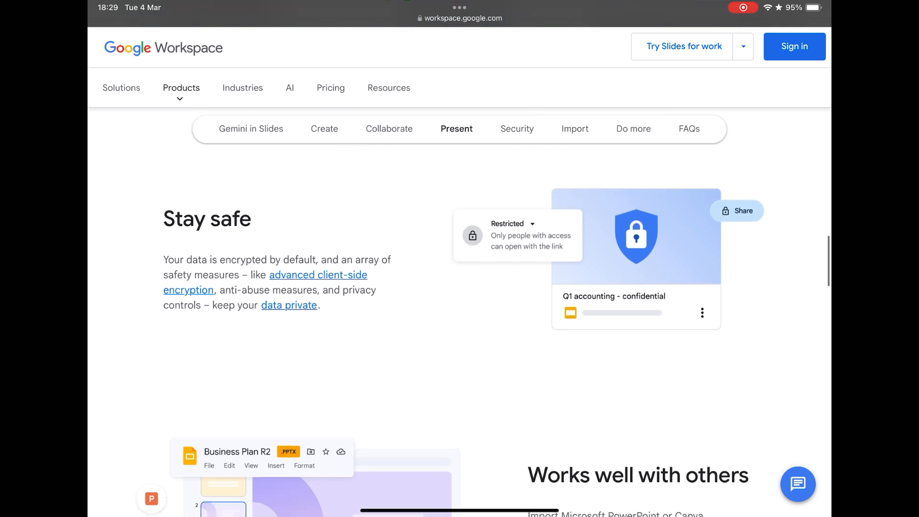
scroll(460, 323, down, 8)
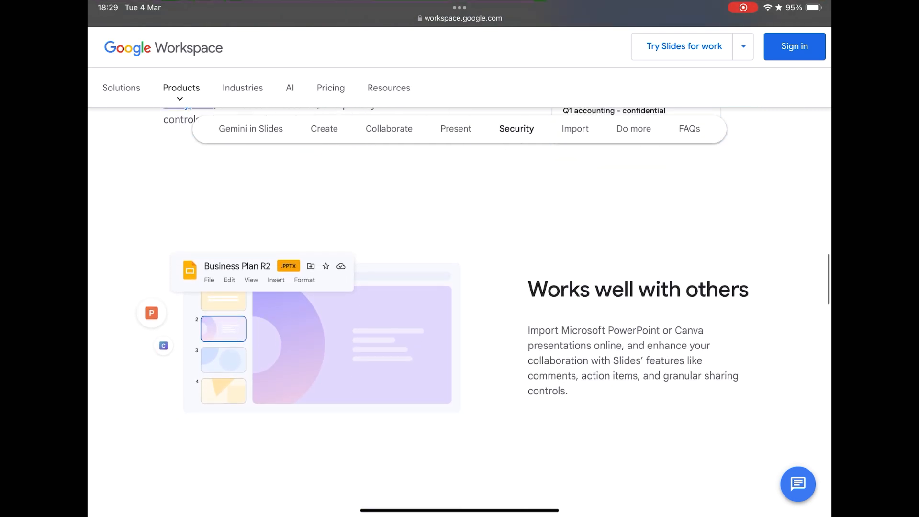
scroll(460, 323, down, 8)
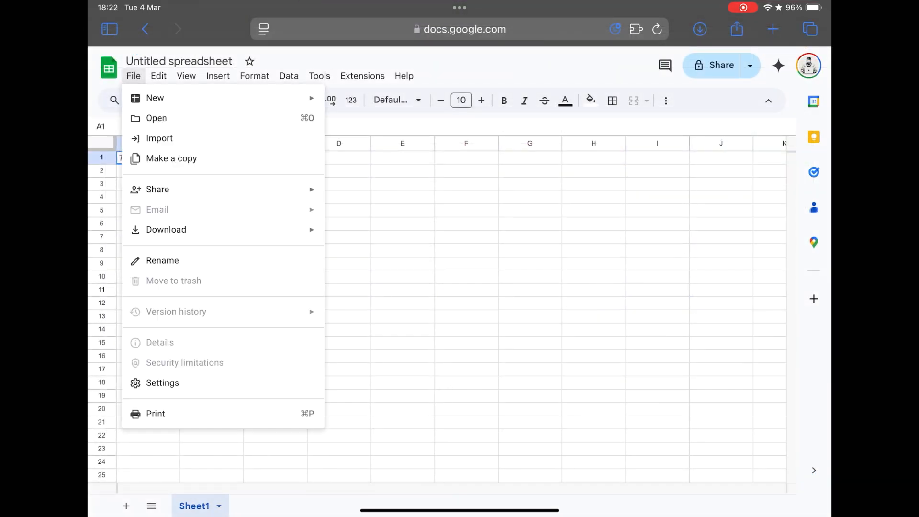
- Tour the Google Sheets Edit, View, Insert, Format, Data, Tools, Extensions and Help menus
click(158, 76)
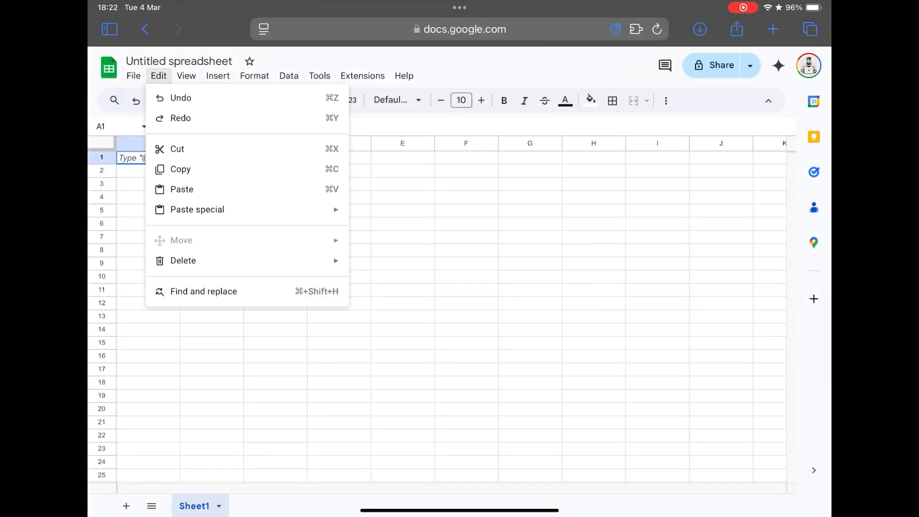
click(186, 75)
click(218, 75)
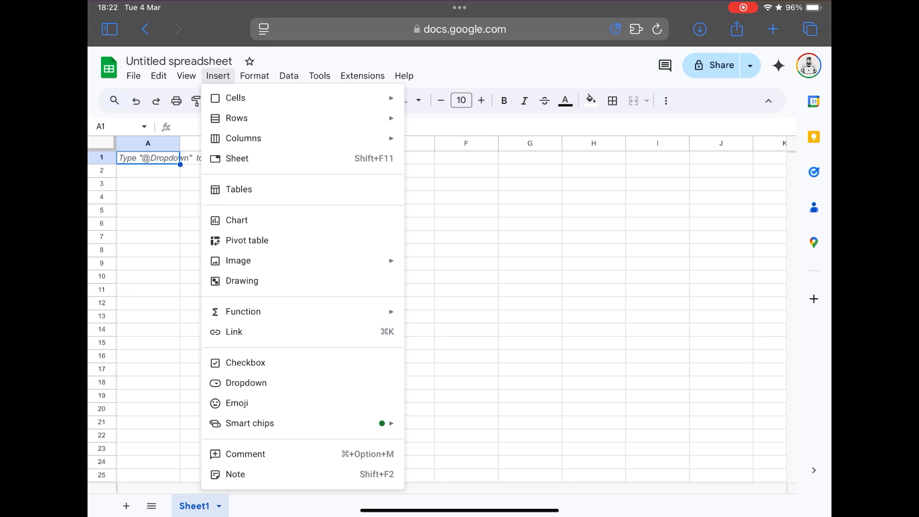
click(254, 76)
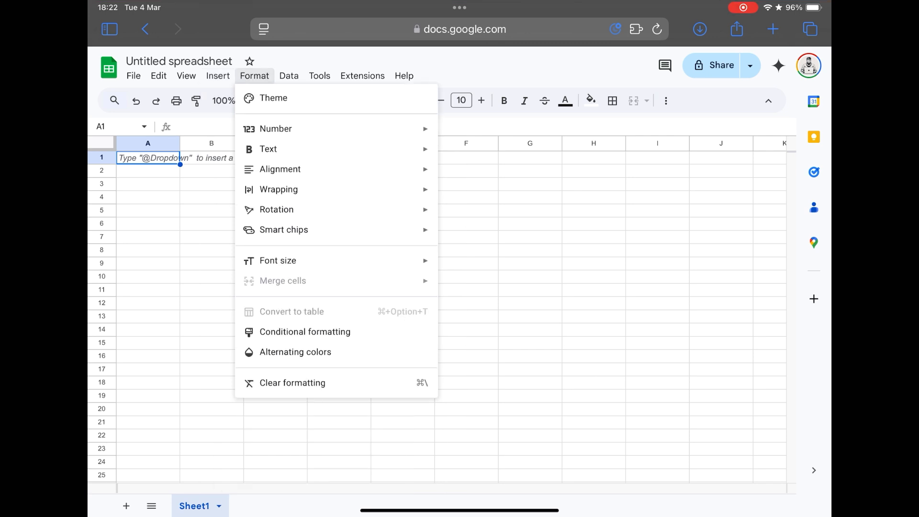
click(289, 76)
click(320, 76)
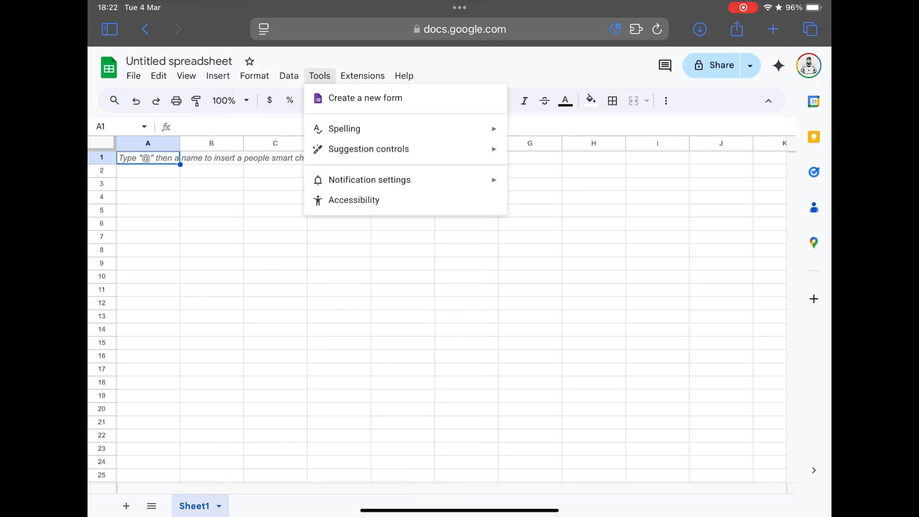
click(362, 76)
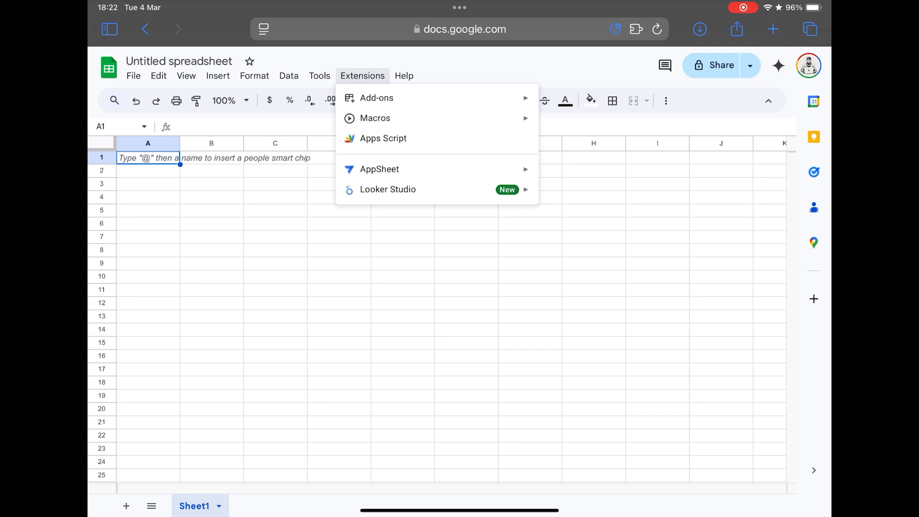
click(404, 75)
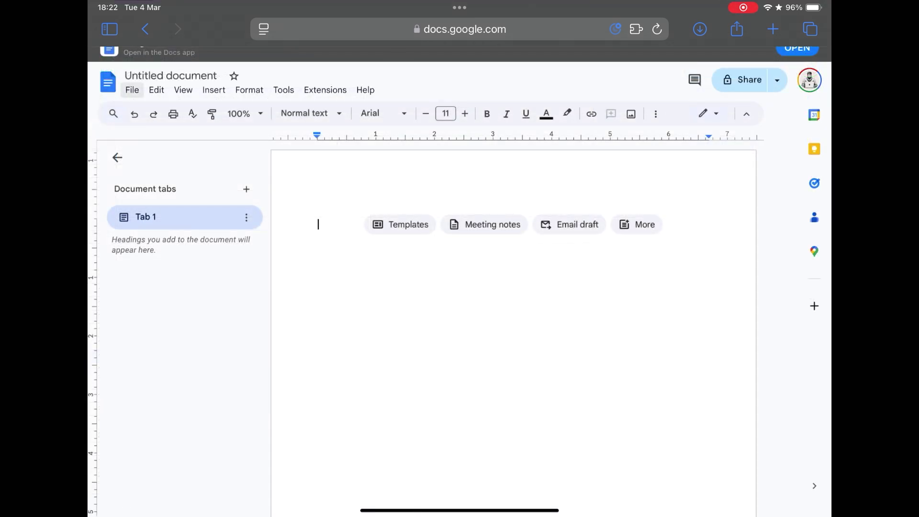
- Tour the blank Google document's File, View and Format menus
click(132, 90)
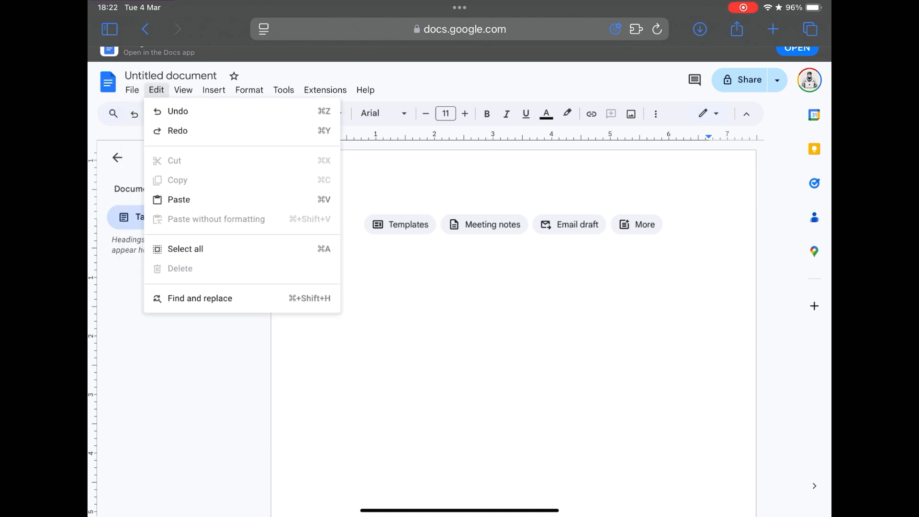
click(183, 90)
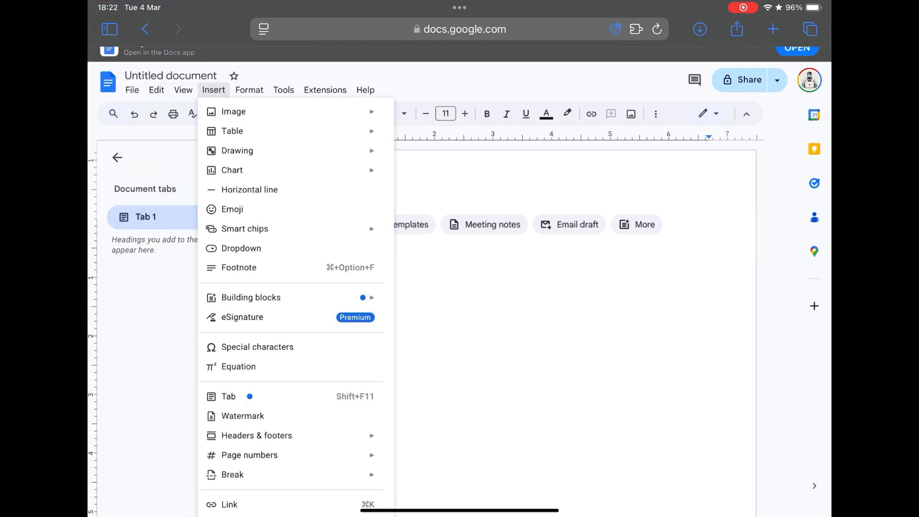
click(249, 89)
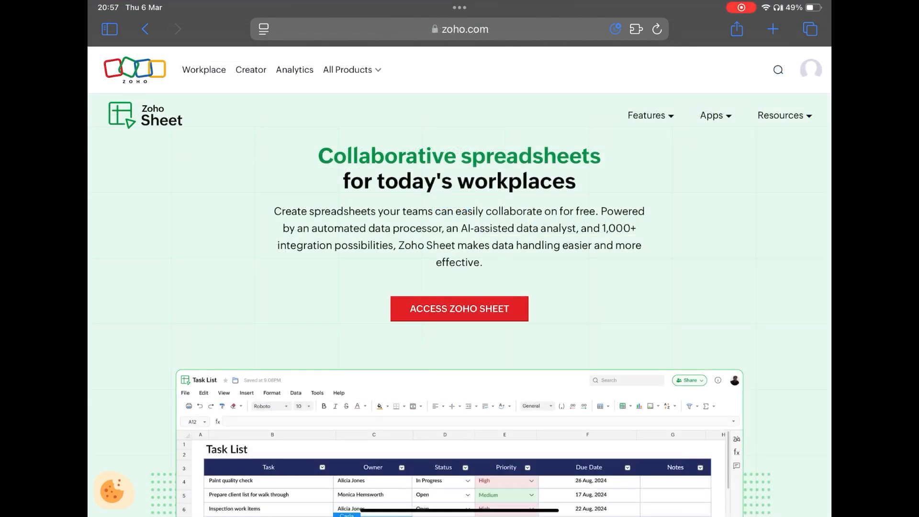
scroll(459, 287, down, 5)
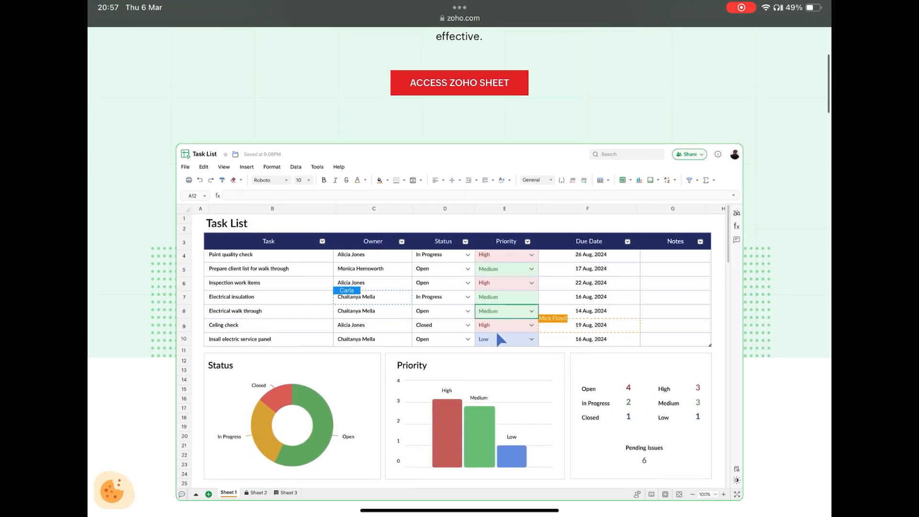
scroll(460, 287, down, 6)
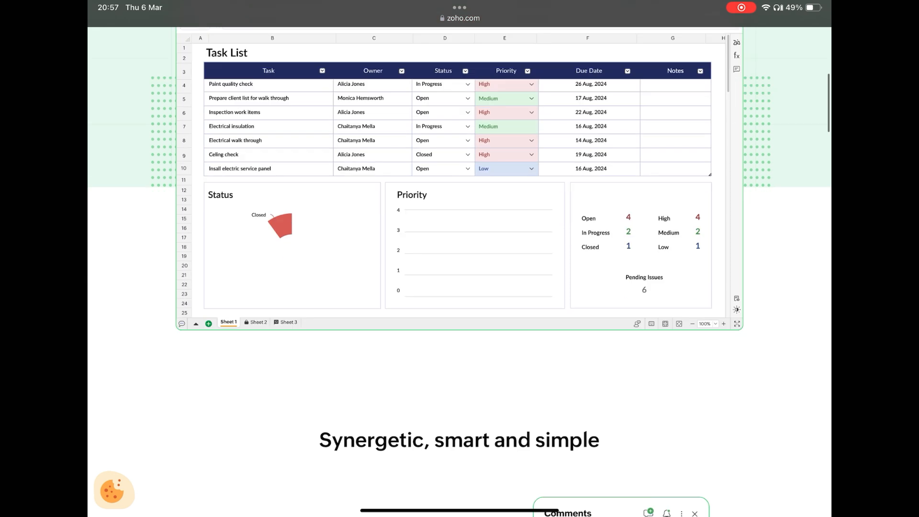
scroll(460, 287, down, 4)
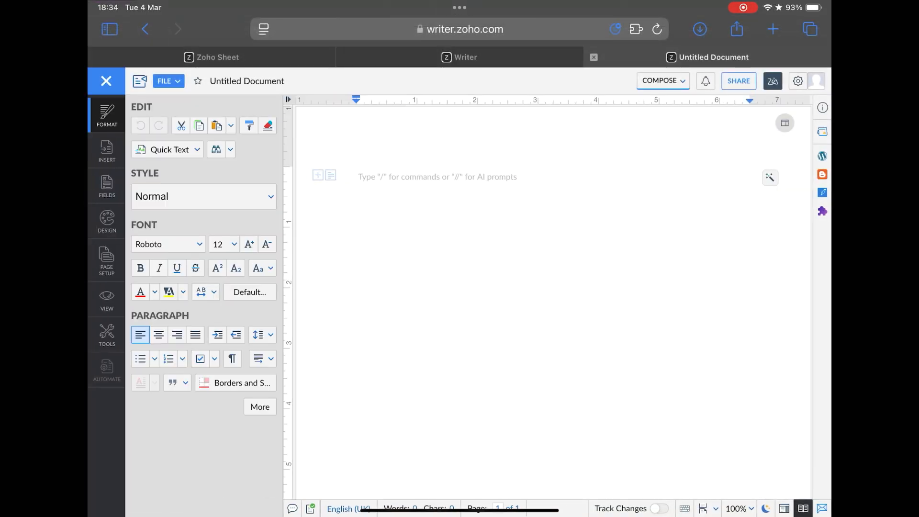
- Browse Zoho Writer's Insert, Fields, Design, Page Setup, View and Tools panels, then hide the sidebar
click(107, 151)
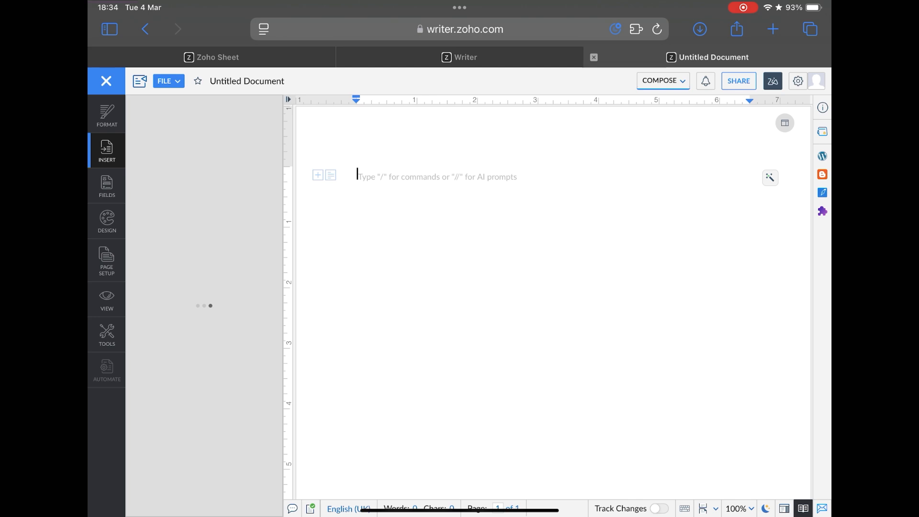
click(107, 186)
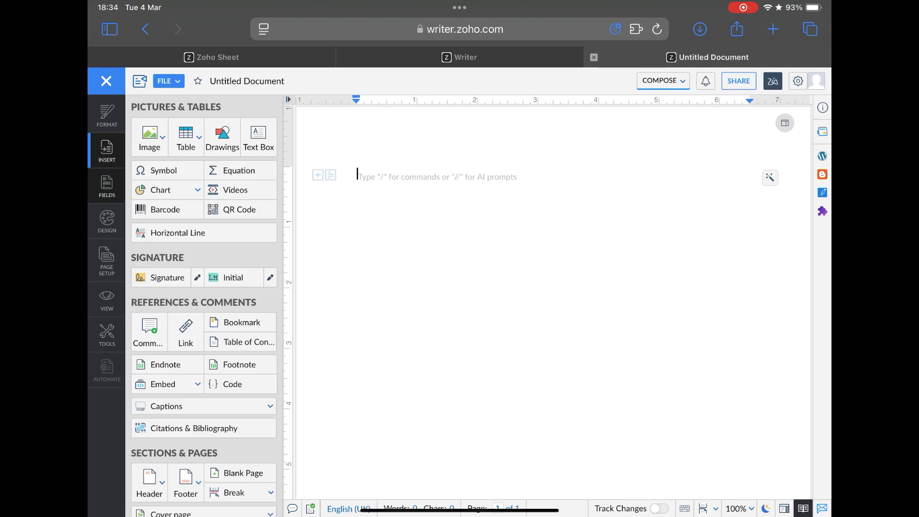
click(107, 221)
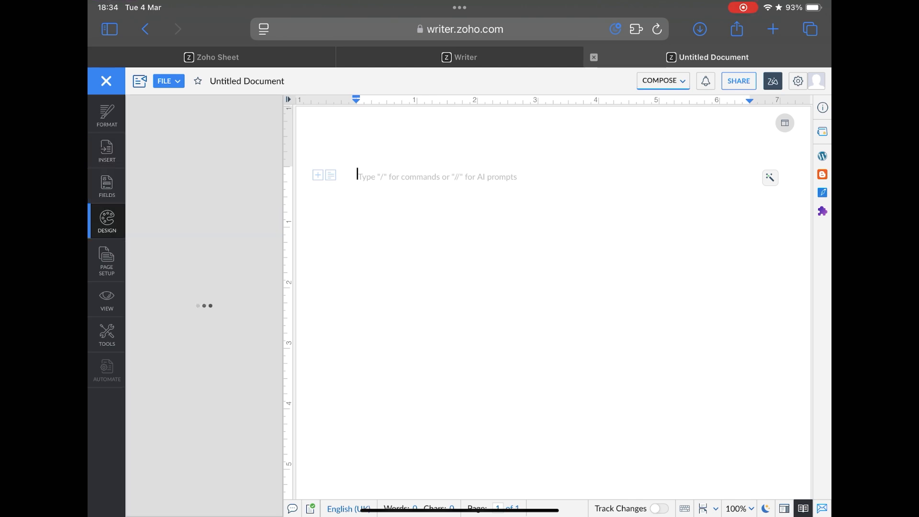
click(106, 261)
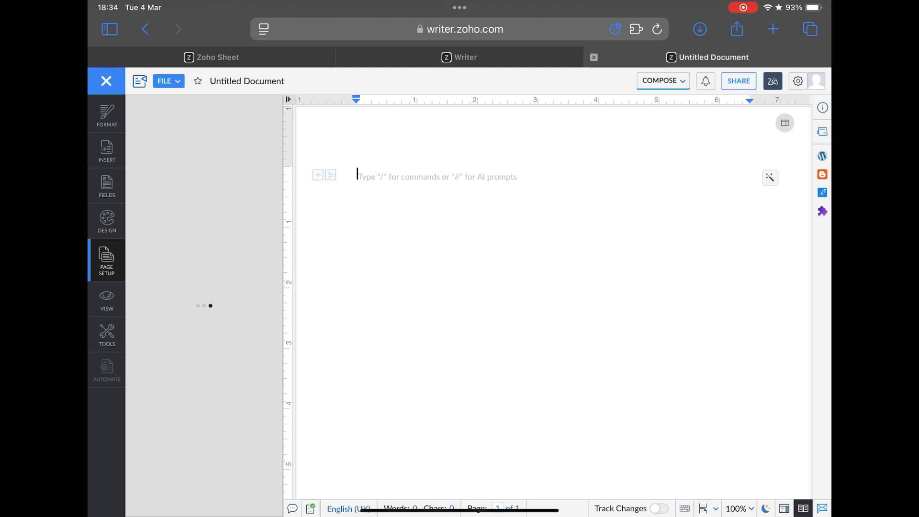
click(107, 299)
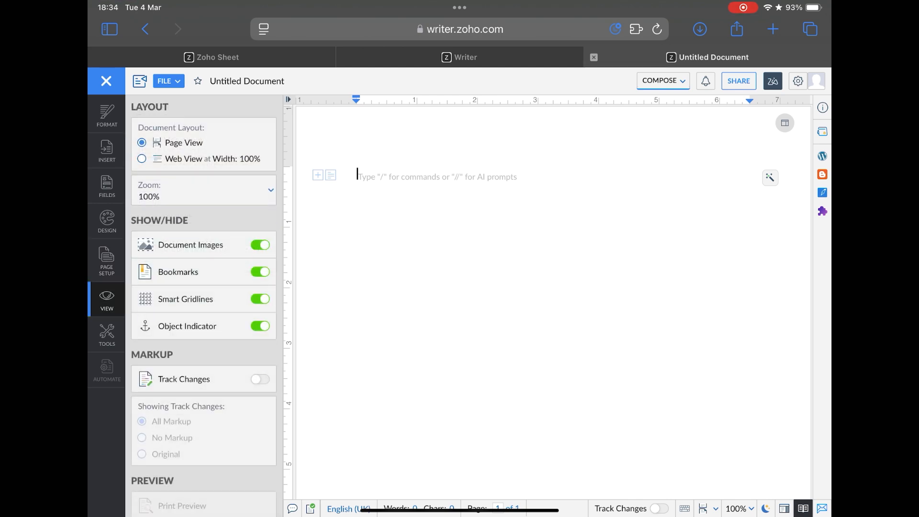
click(107, 335)
click(106, 81)
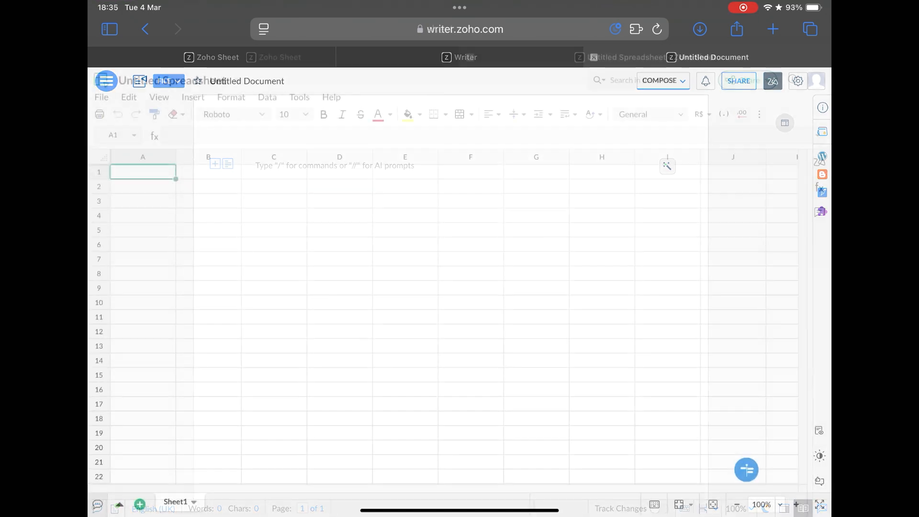
- Tour Zoho Sheet's File, View, Insert, Format, Data, Tools and Help menus, leaving them closed
click(101, 97)
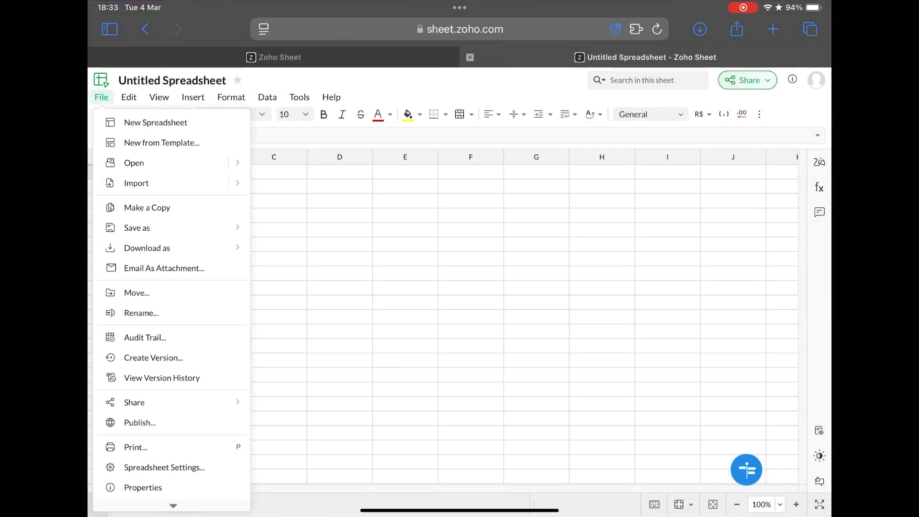
click(159, 97)
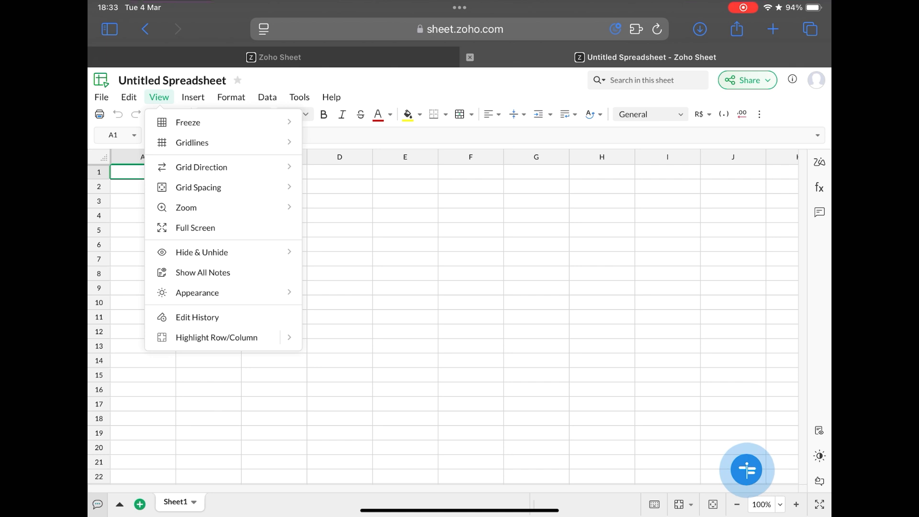
click(192, 97)
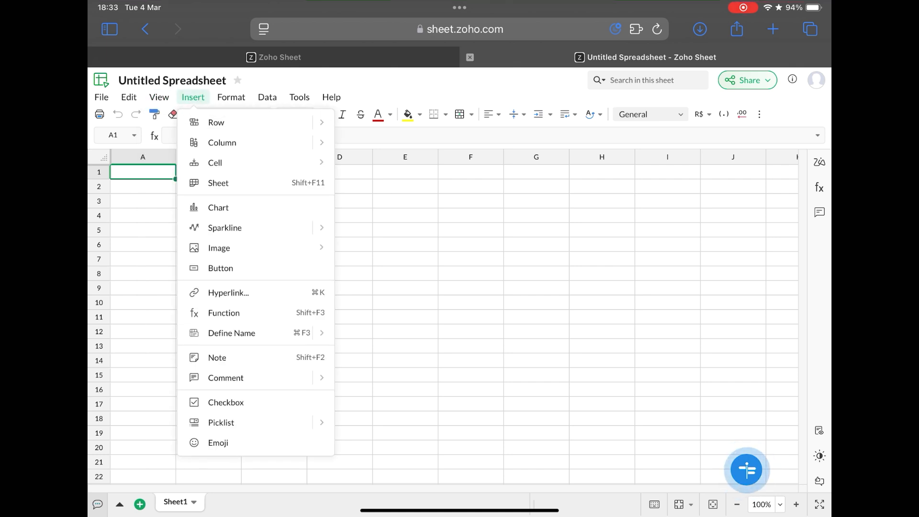
click(230, 98)
click(268, 97)
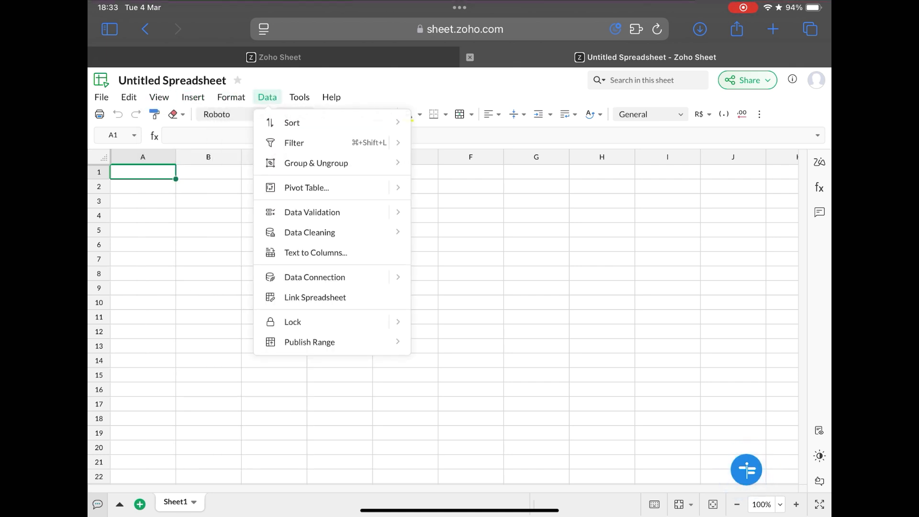
click(300, 97)
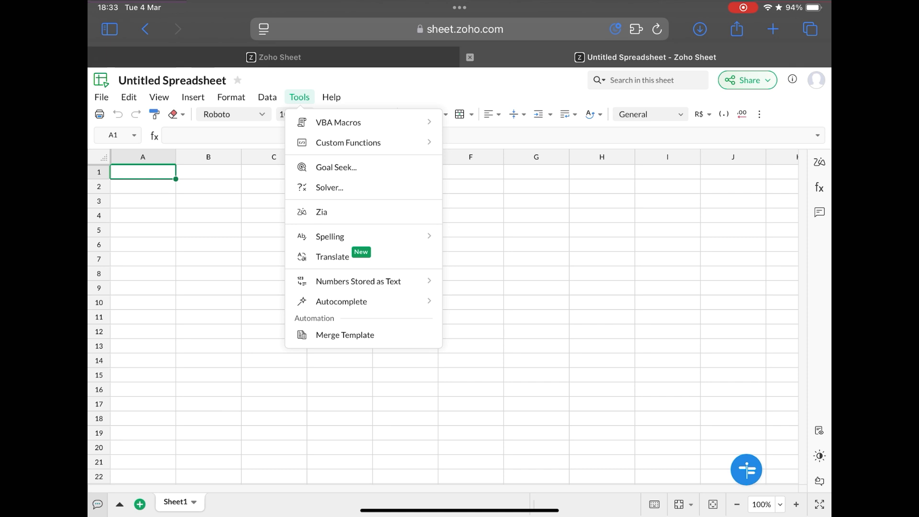
click(331, 96)
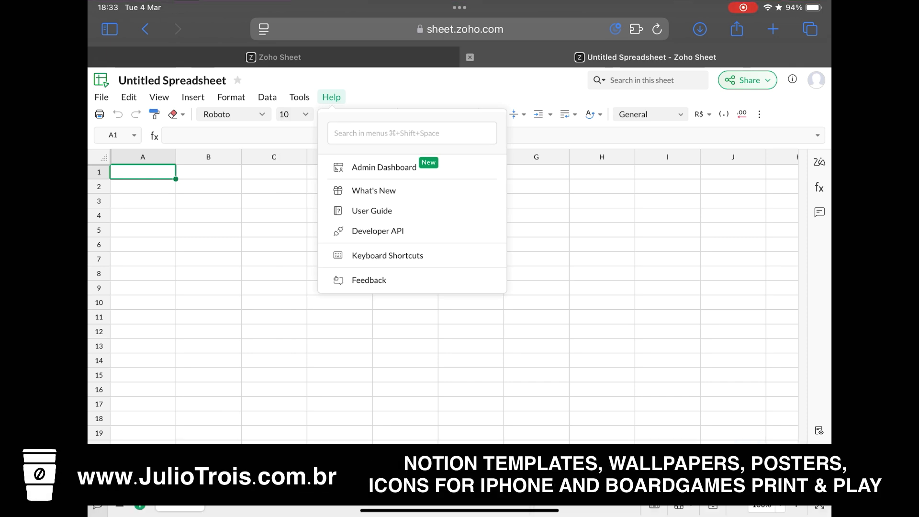
click(332, 97)
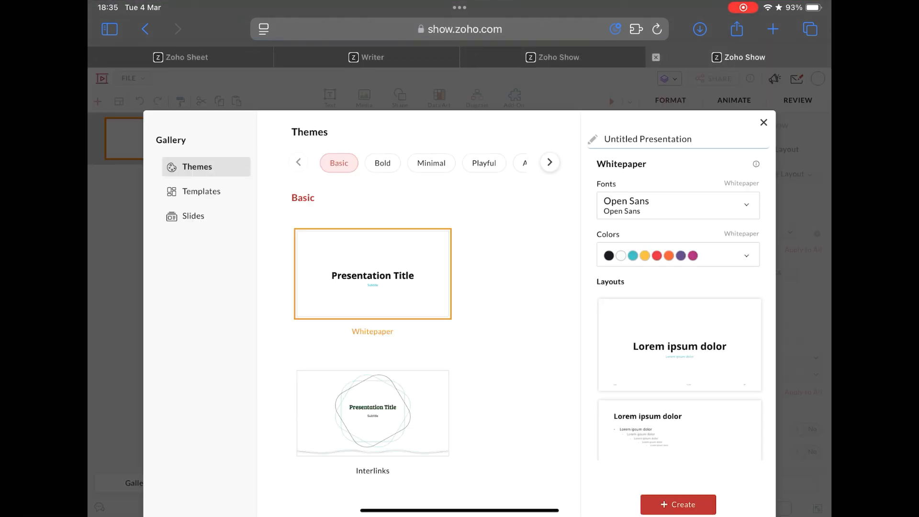
- Create the untitled presentation from the theme gallery and view its Animate transitions and Review comments panels
click(678, 504)
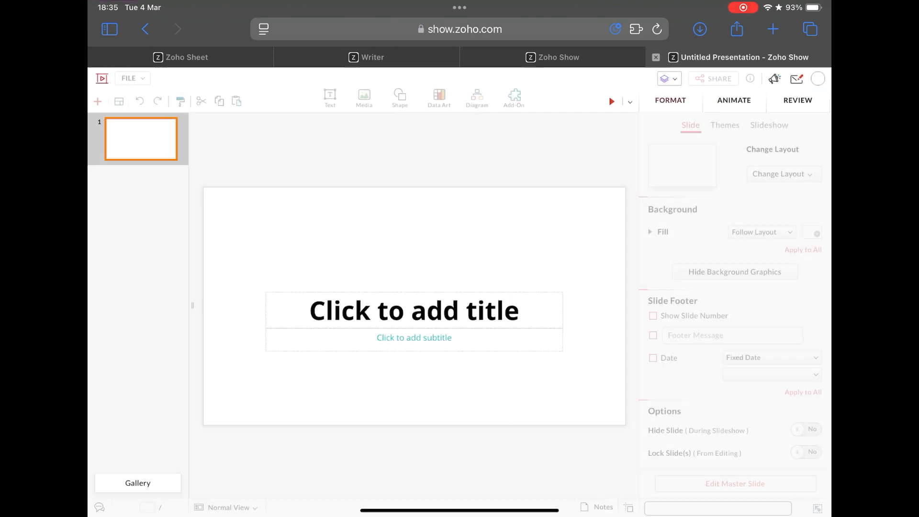
click(734, 99)
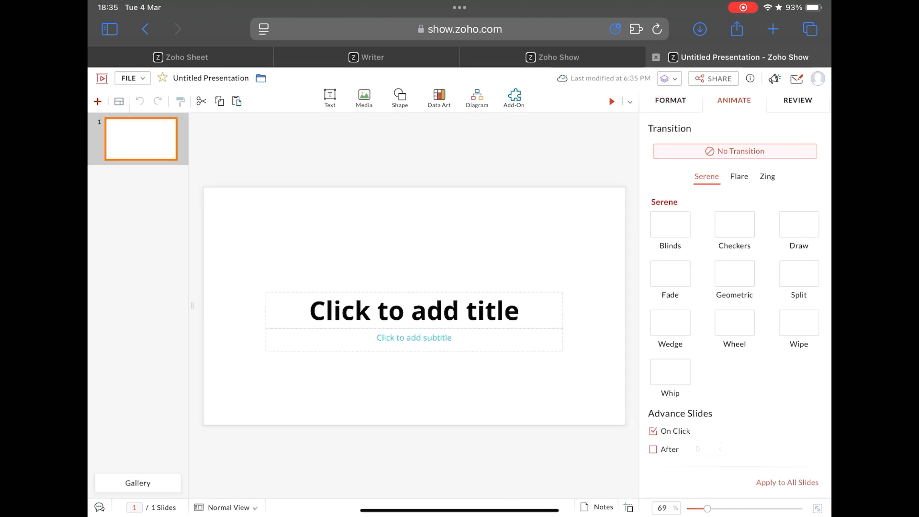
click(798, 100)
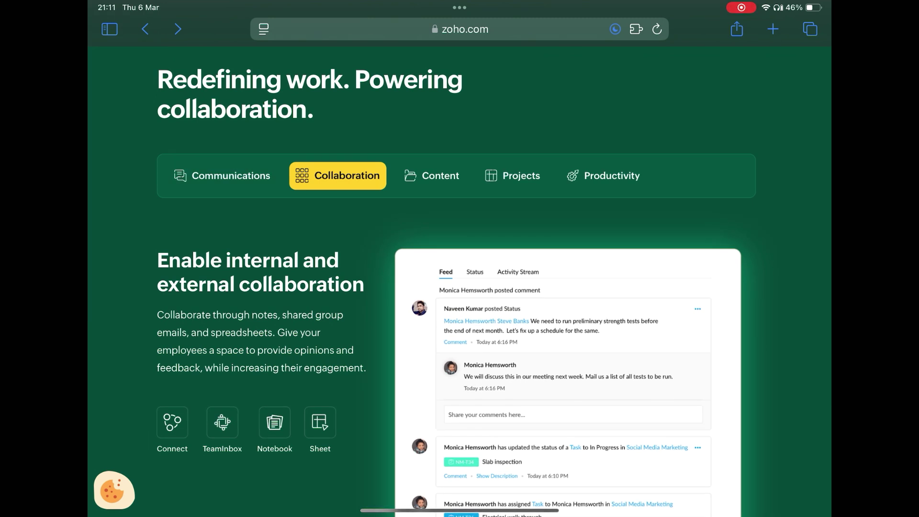
- View the Content, Projects and Productivity app showcases on zoho.com
click(432, 175)
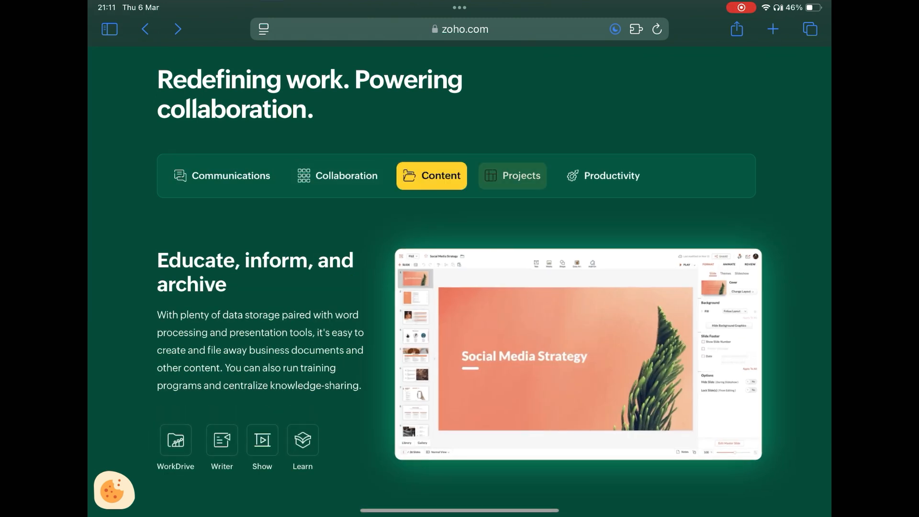
click(513, 175)
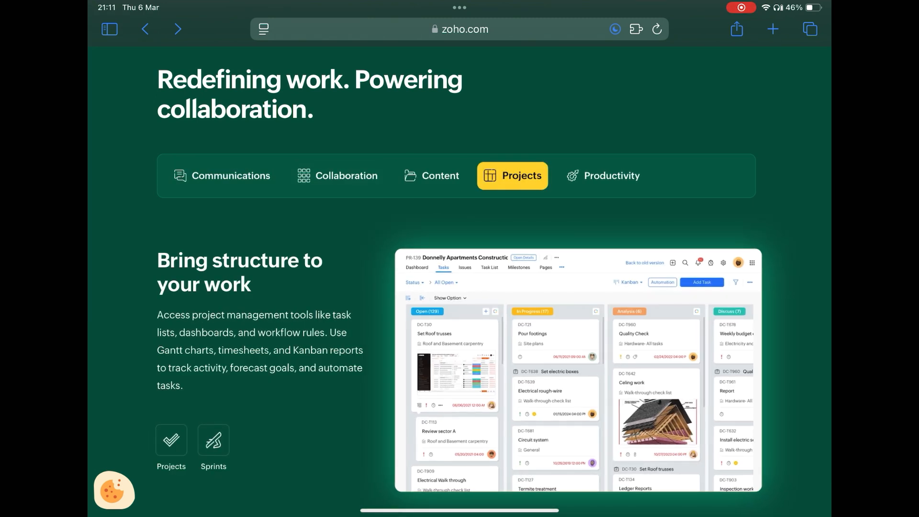
click(604, 176)
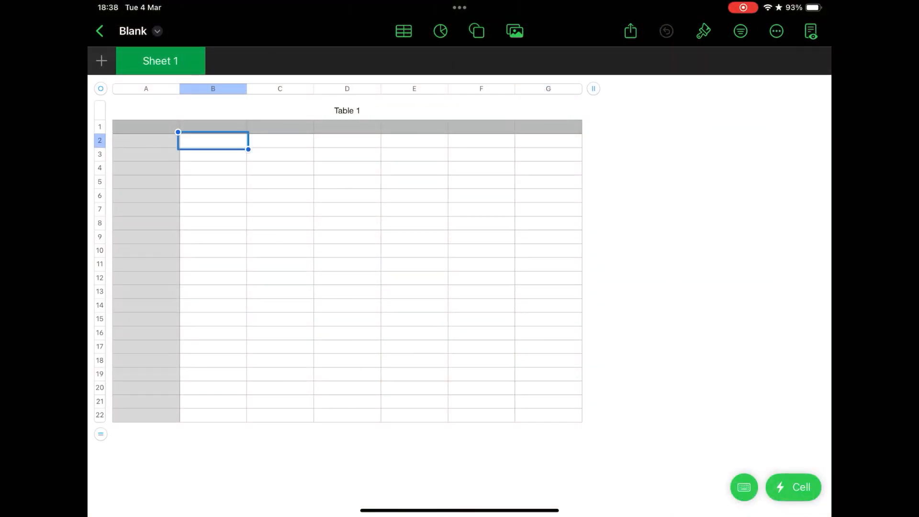
- Look through the table format panel's Table, Cell, Number format and Arrange options
click(704, 31)
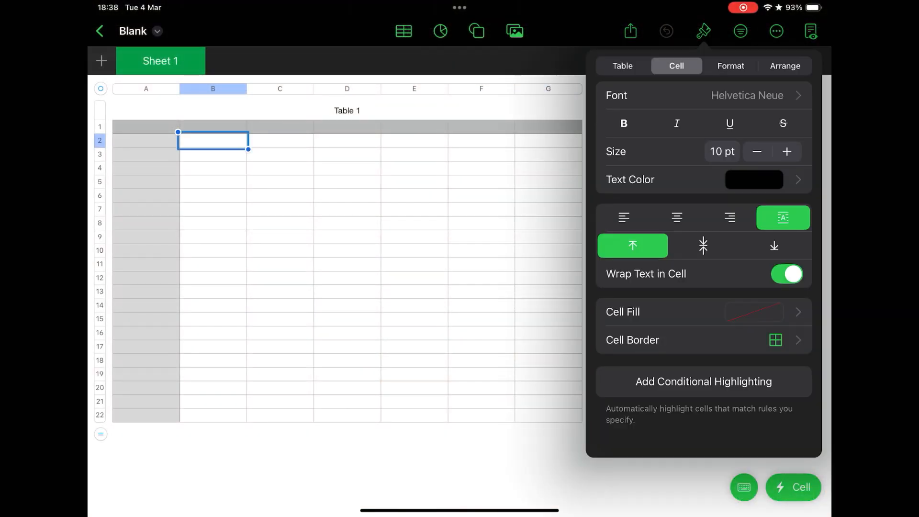
click(623, 65)
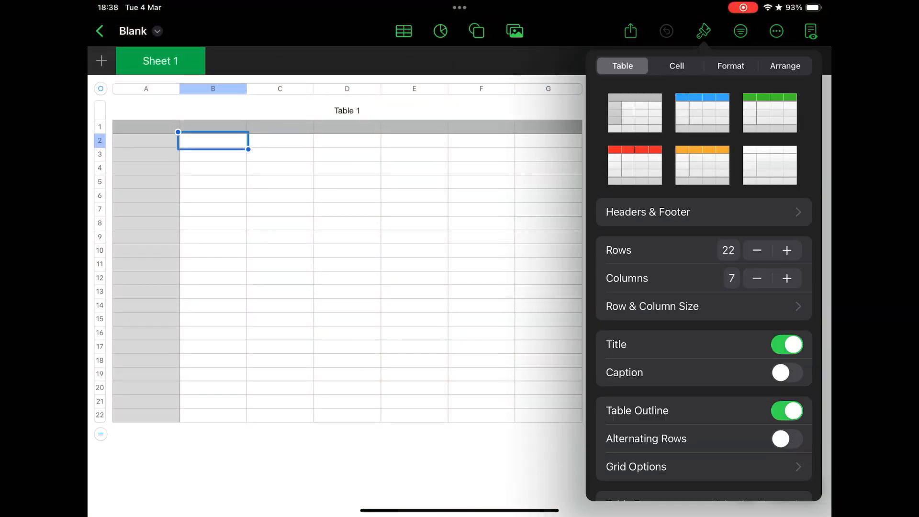
scroll(704, 287, down, 3)
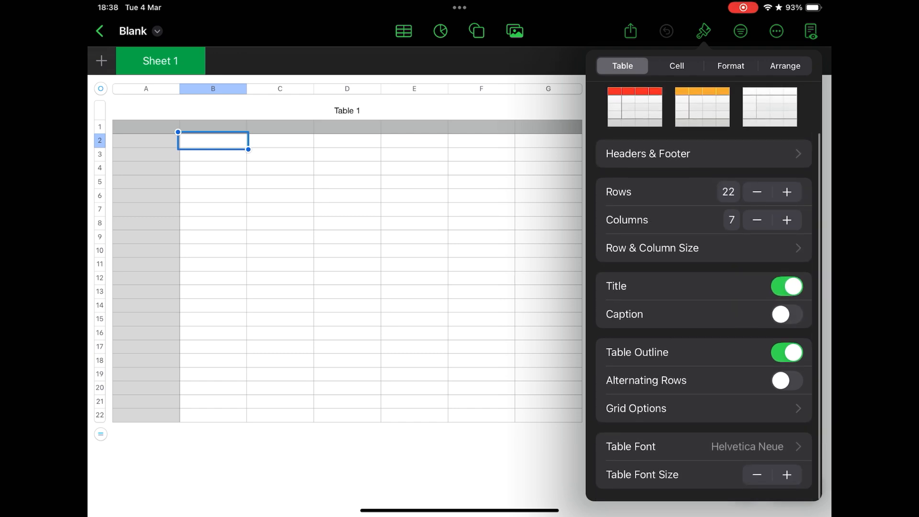
click(676, 65)
click(731, 65)
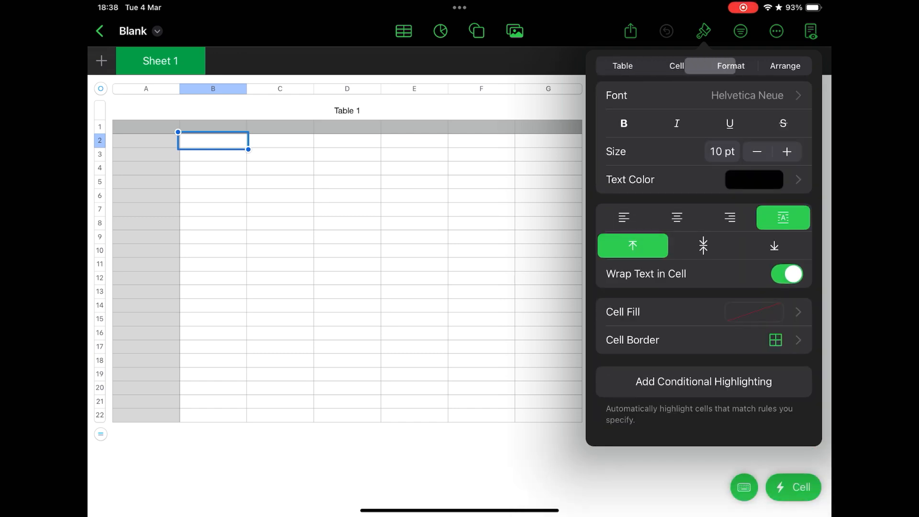
click(785, 66)
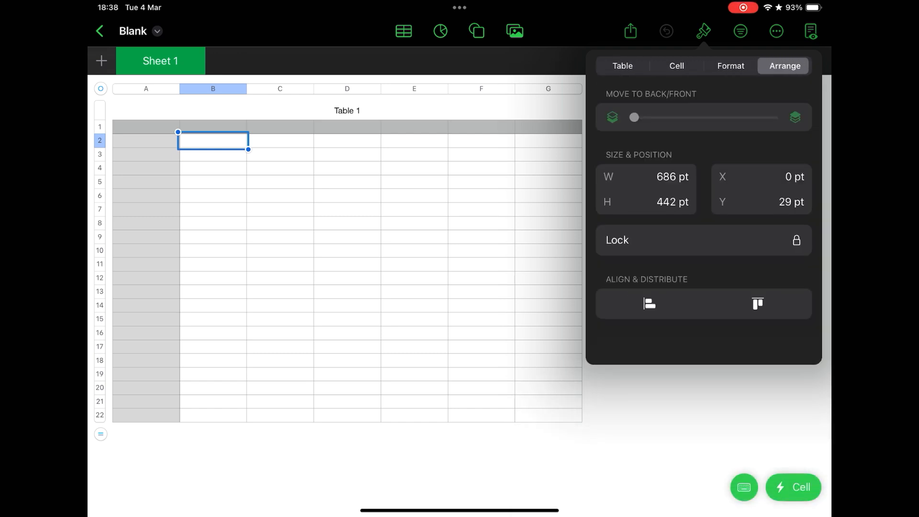
key(Escape)
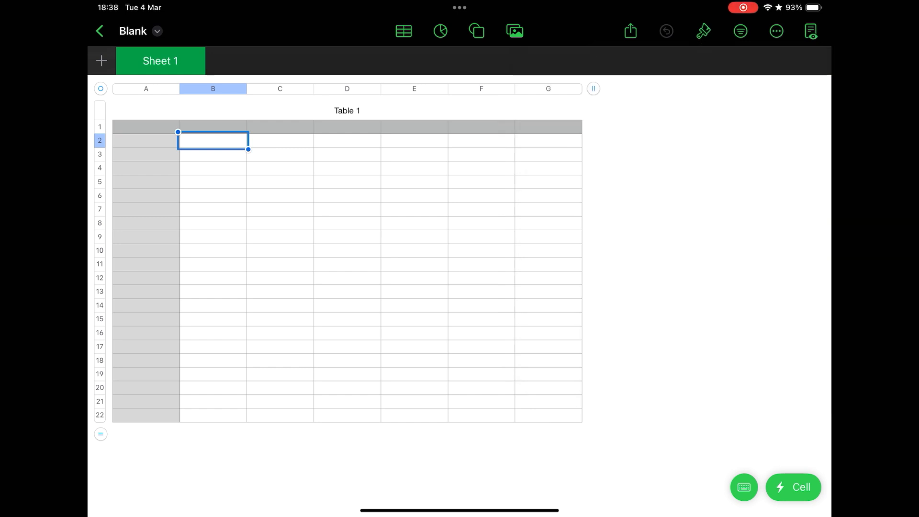
- Check the organise tools, extra tools and new-sheet choices, dismissing each
click(740, 31)
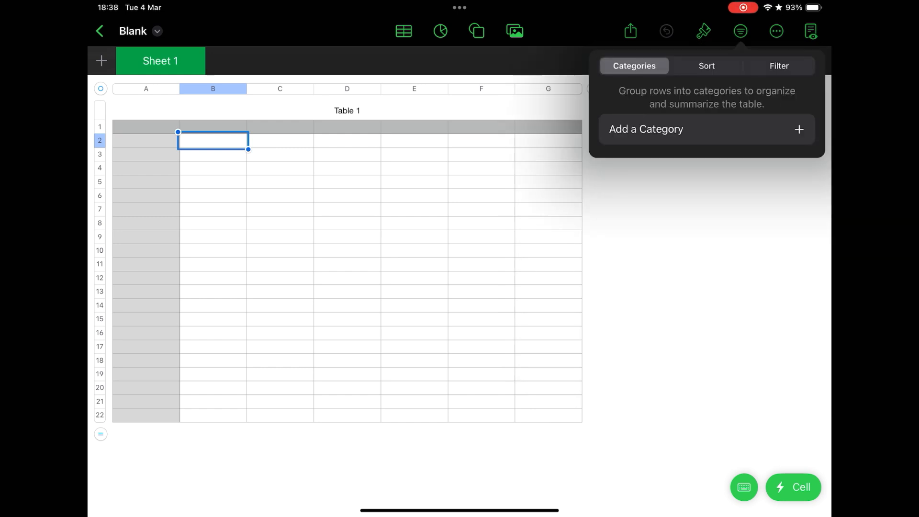
click(777, 31)
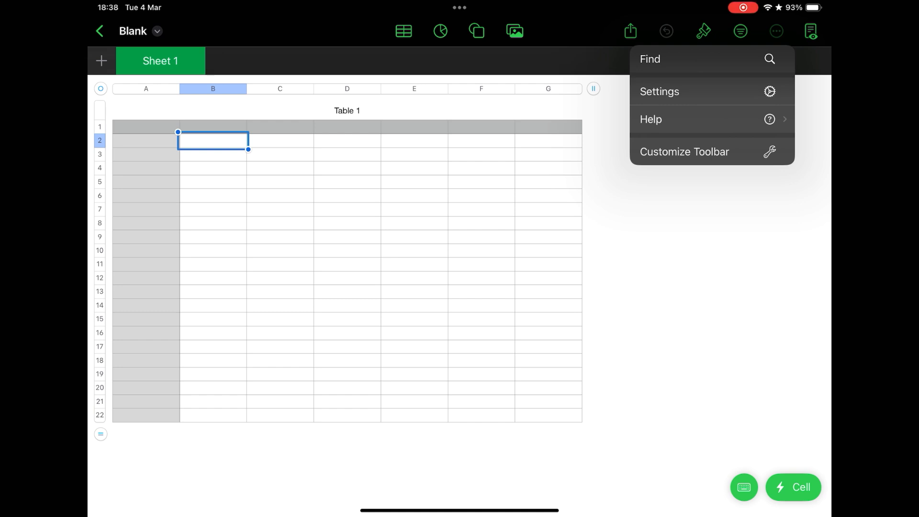
key(Escape)
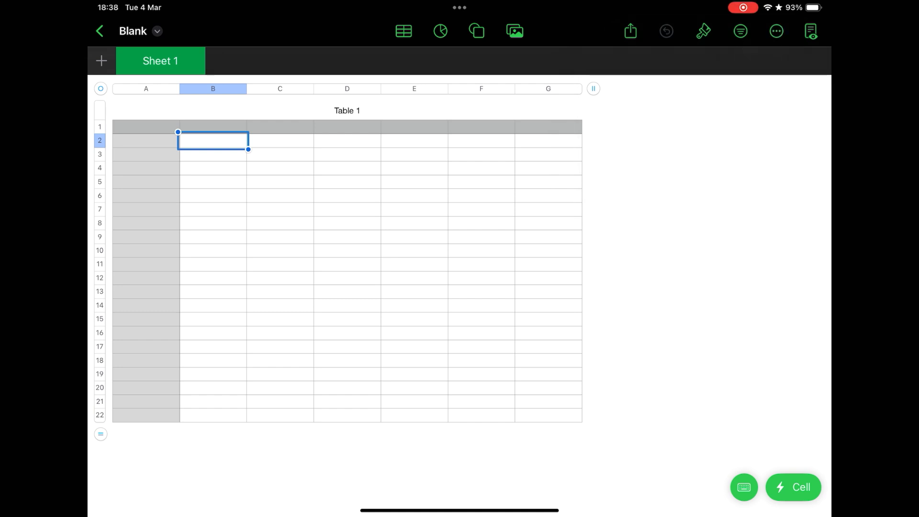
click(101, 60)
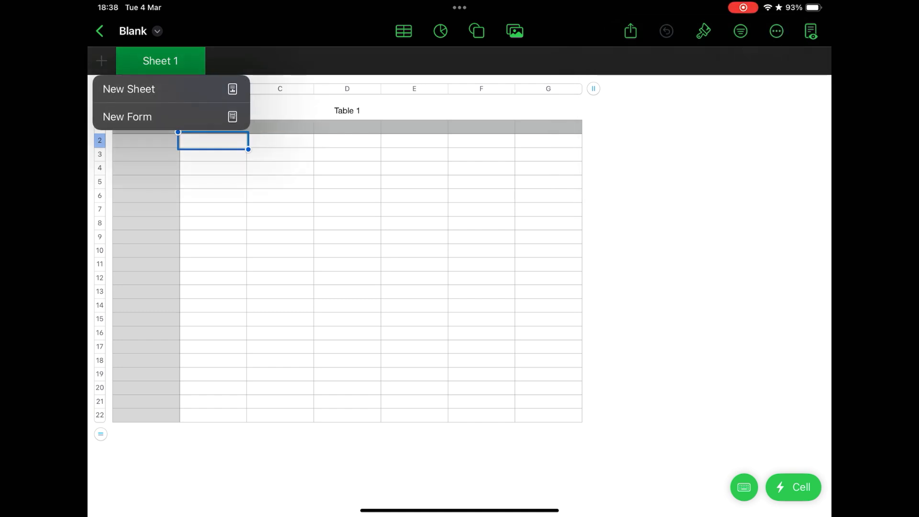
key(Escape)
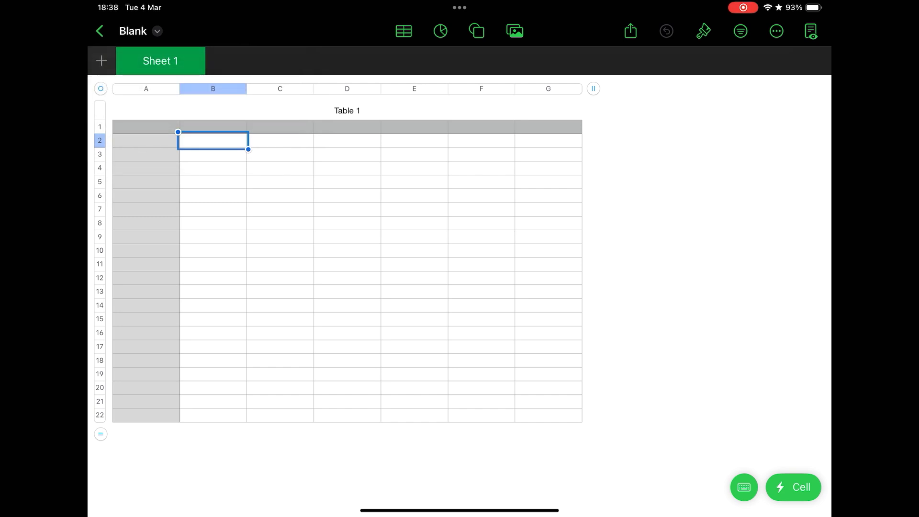
- Show the export formats — PDF, Excel, CSV, TSV and Numbers Template — from the file options
click(157, 31)
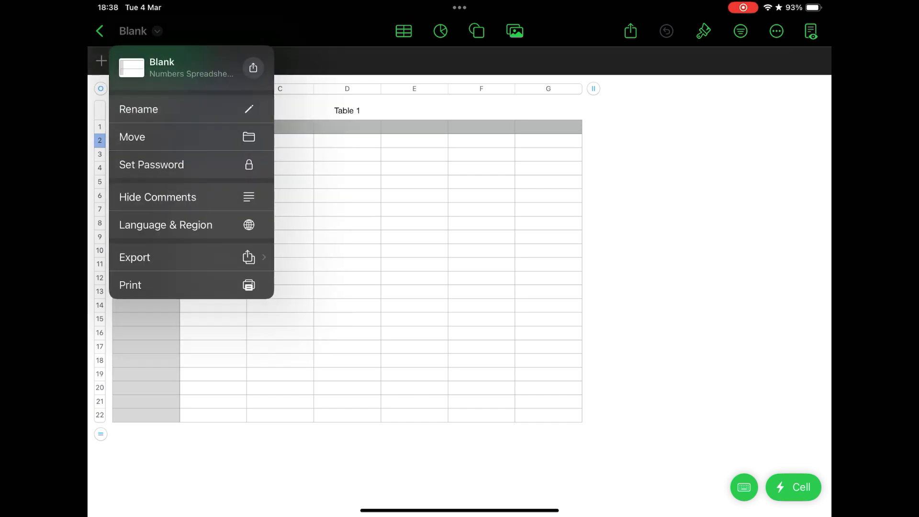
click(191, 258)
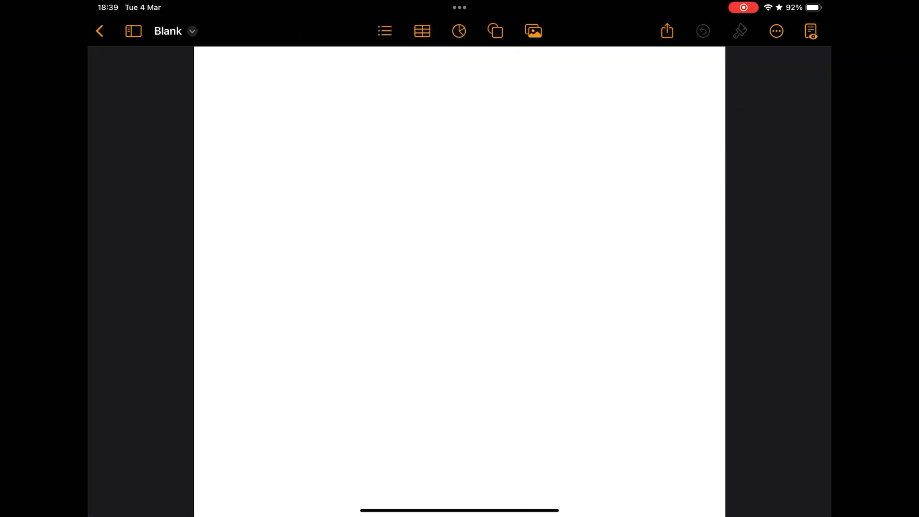
- Browse Pages' text formatting panel and the extra tools list for the blank document
click(740, 31)
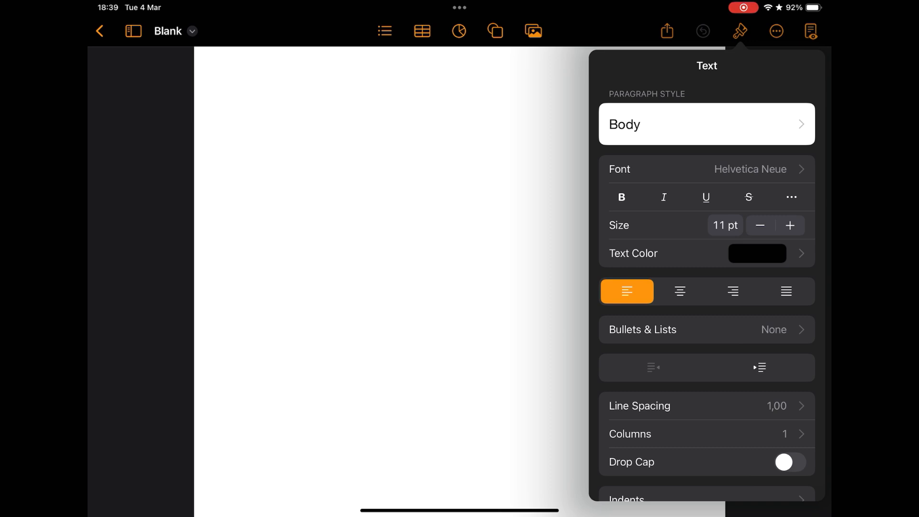
scroll(708, 287, down, 3)
click(460, 280)
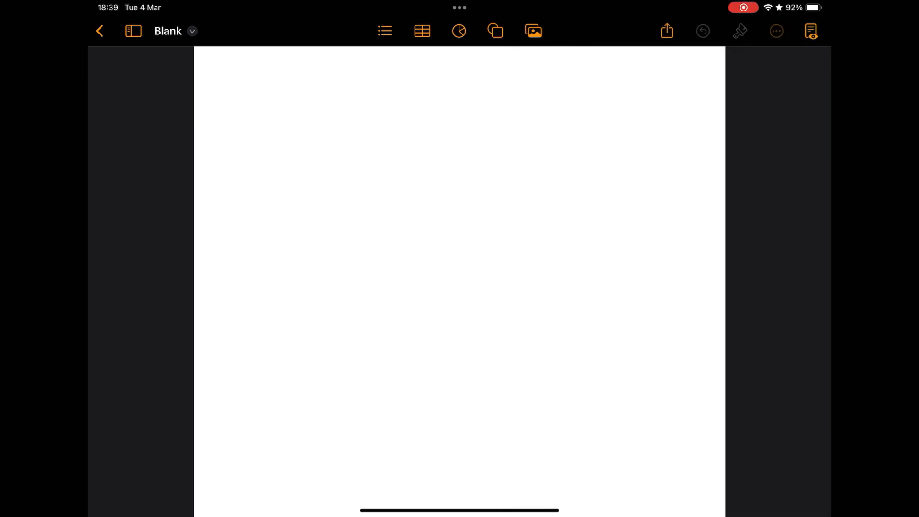
click(776, 31)
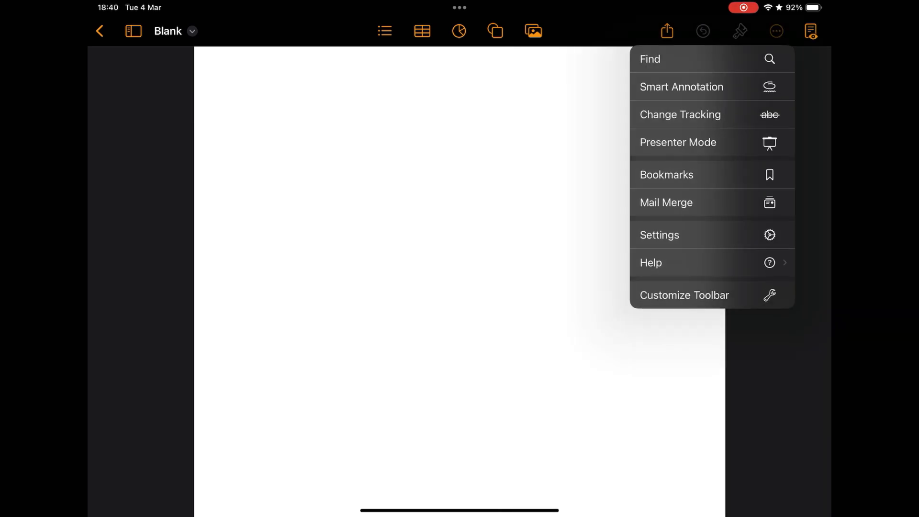
click(459, 280)
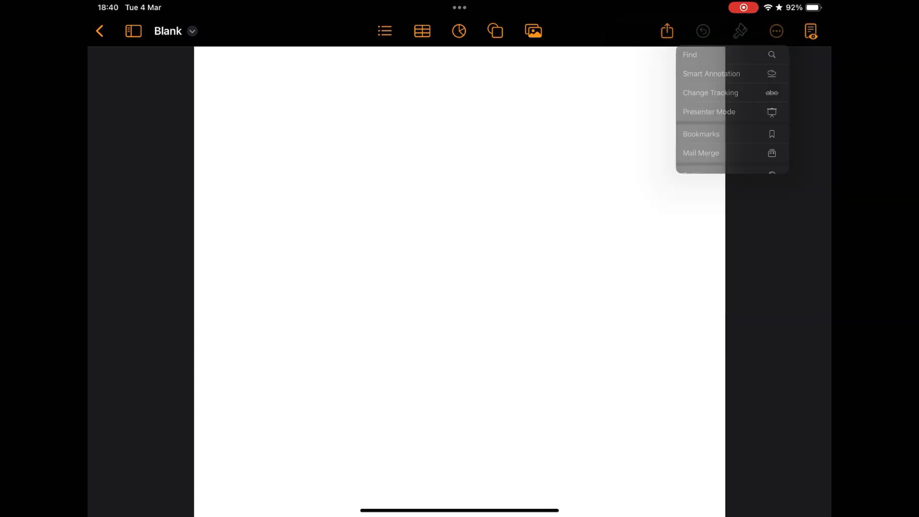
- View the sharing options, then show the export formats (PDF, Word) from the document's file menu
click(667, 30)
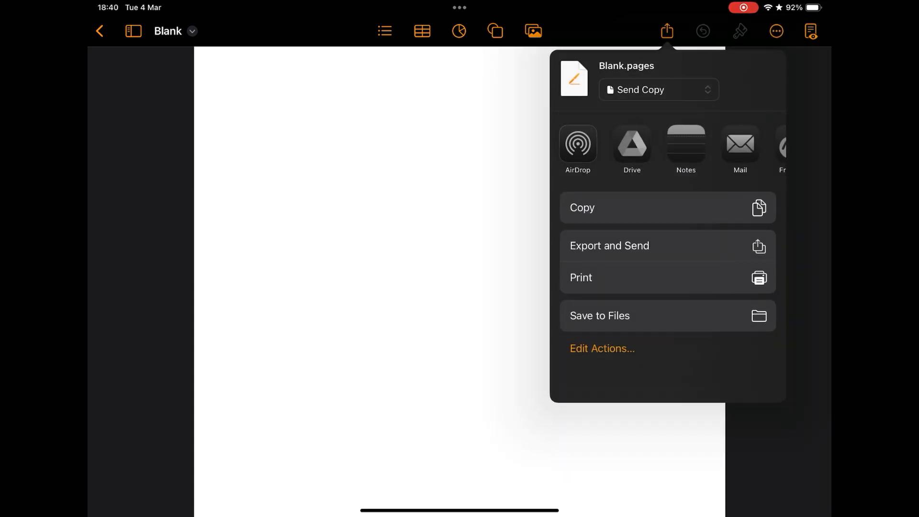
click(459, 280)
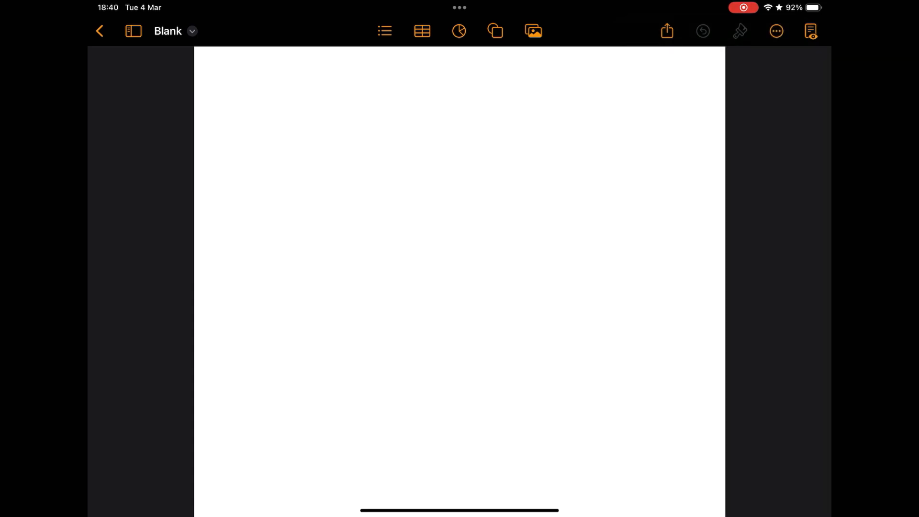
click(172, 31)
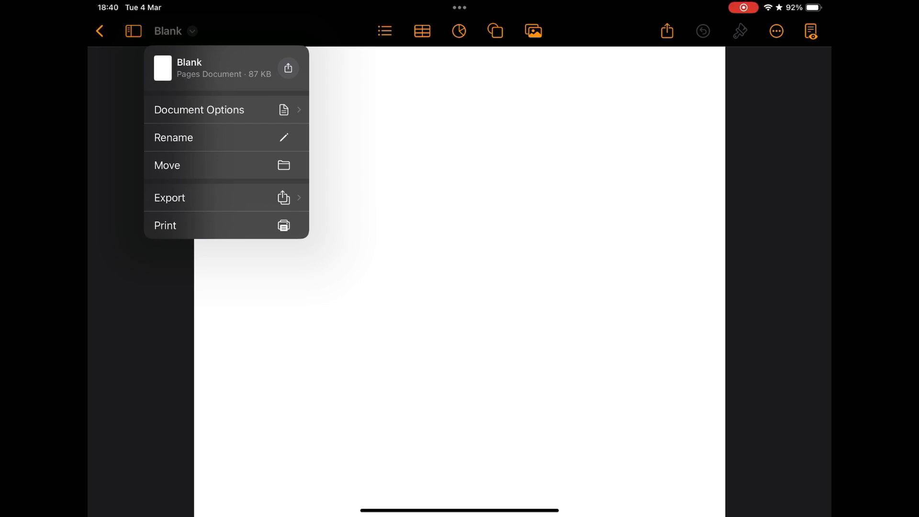
click(216, 198)
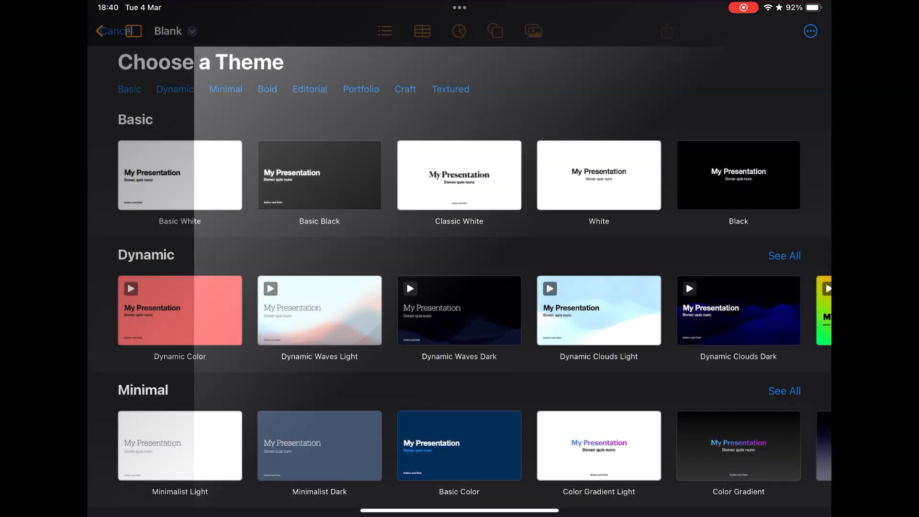
scroll(460, 288, down, 8)
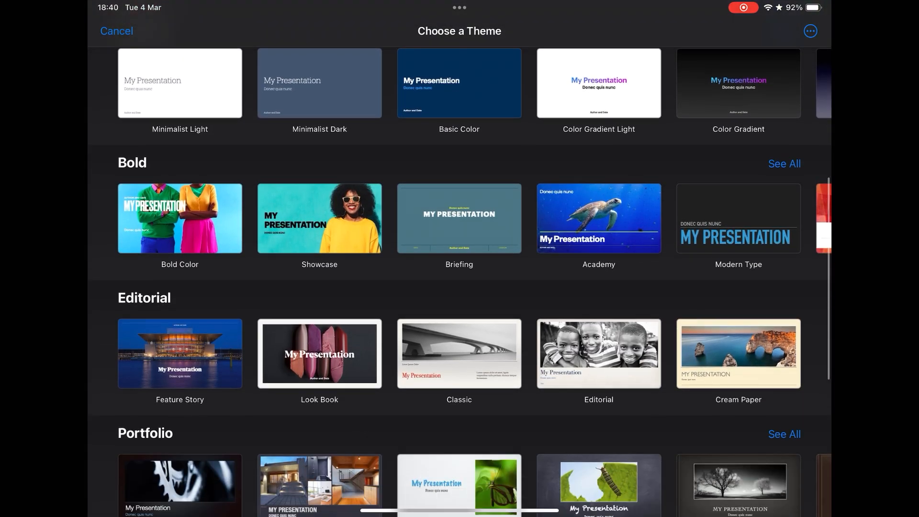
scroll(459, 288, down, 5)
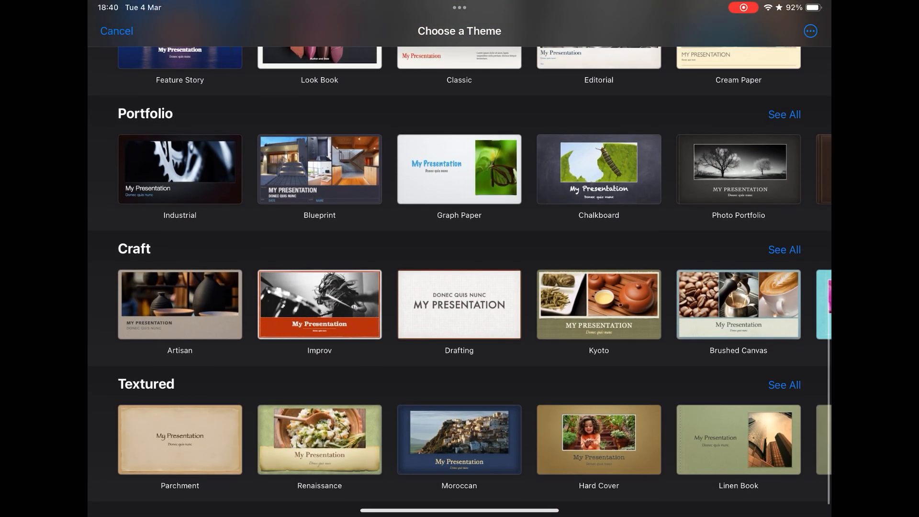
scroll(460, 287, up, 10)
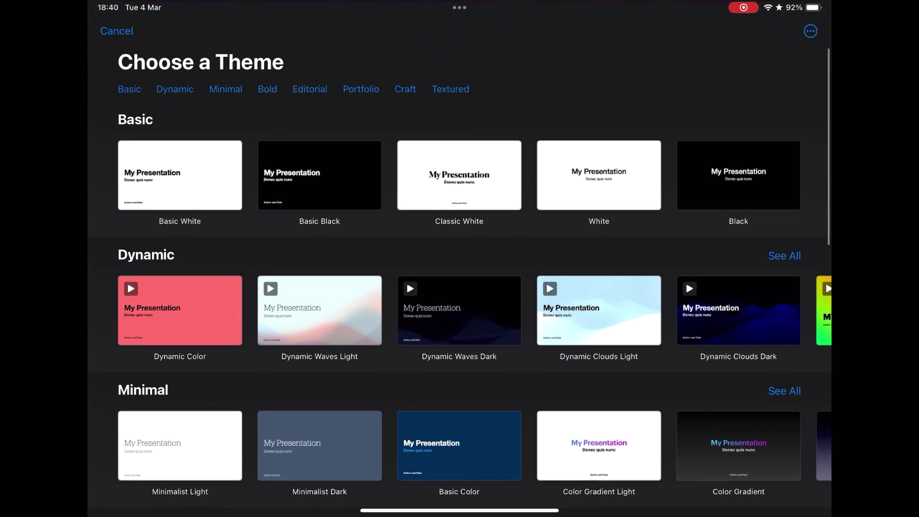
- Create a new black-theme Keynote presentation and browse its slide layout and extra tools lists
click(320, 155)
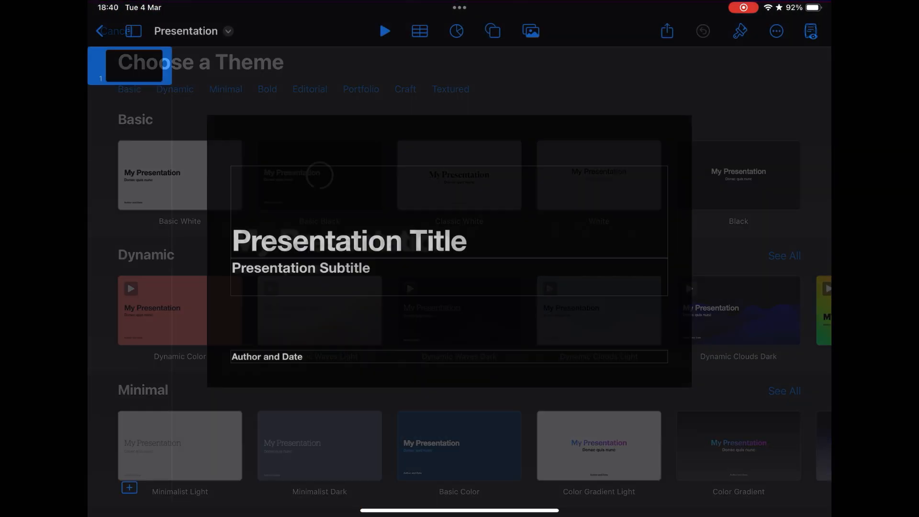
click(740, 31)
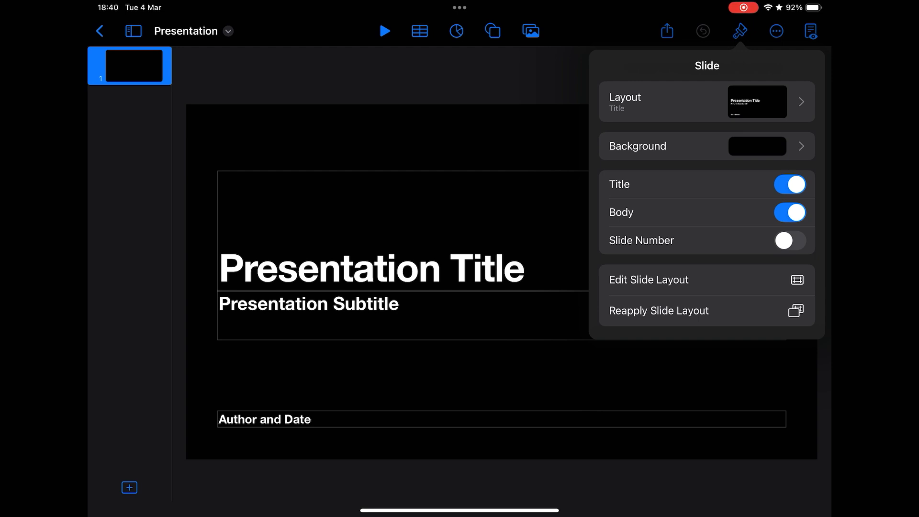
click(776, 31)
click(777, 30)
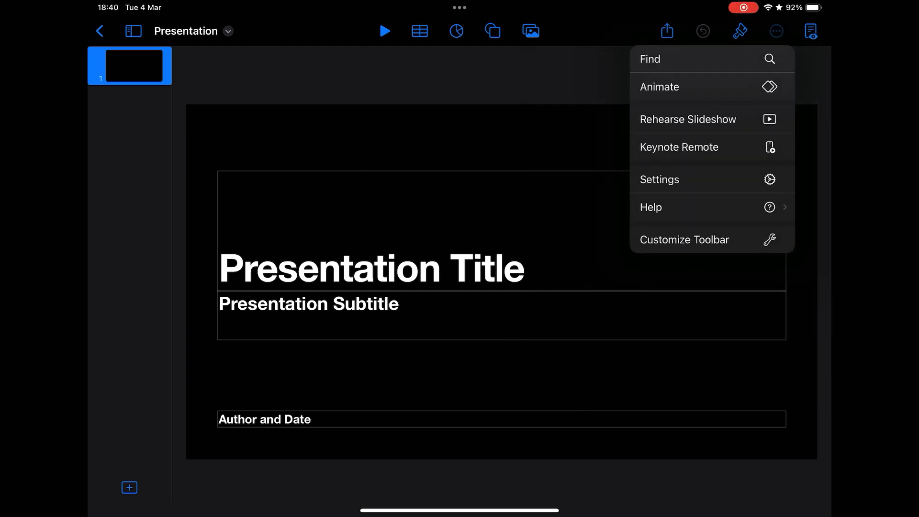
click(460, 373)
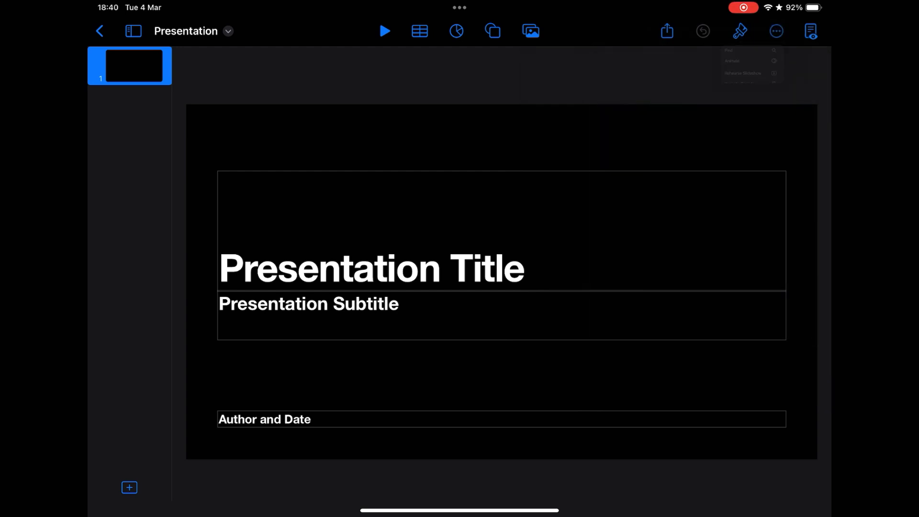
- Show the presentation's export formats from the title's file menu
click(228, 31)
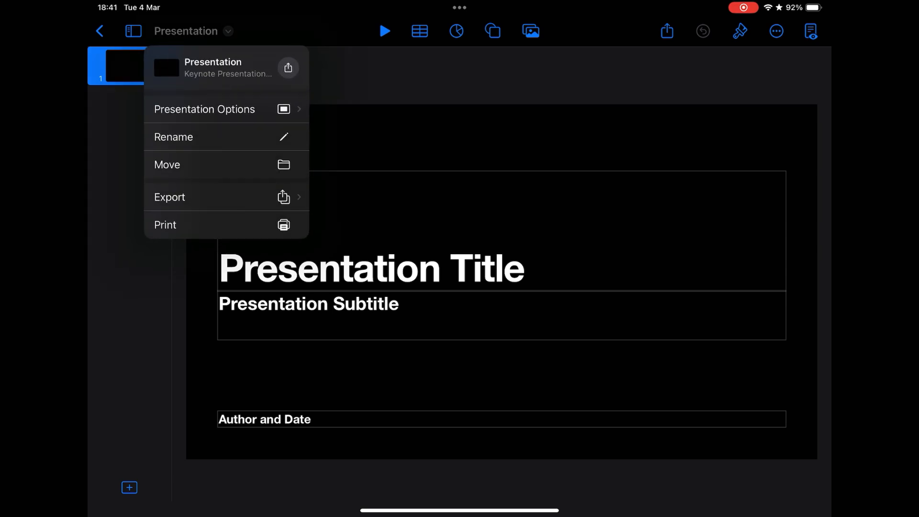
click(216, 197)
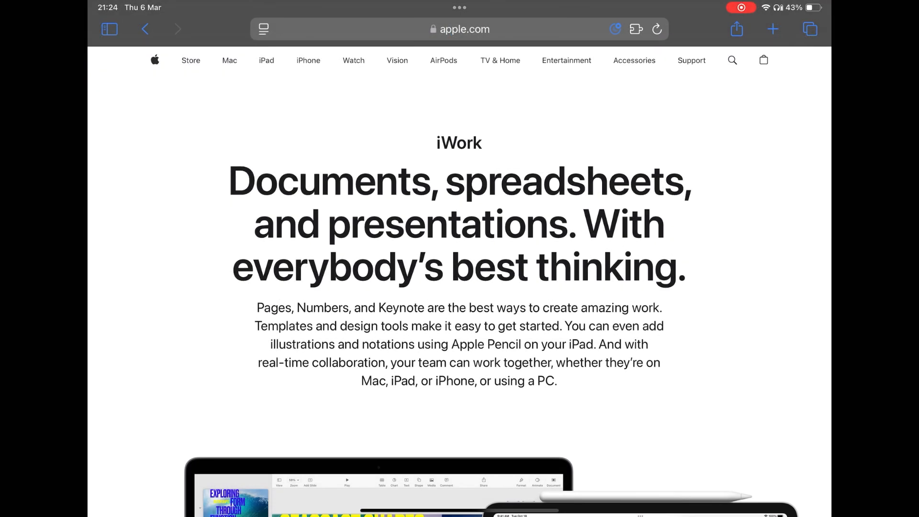
scroll(460, 287, down, 5)
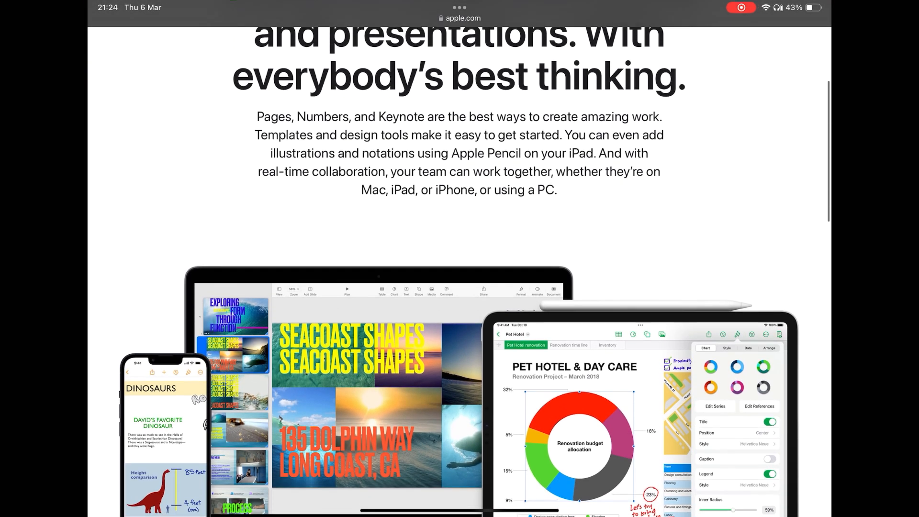
scroll(460, 288, down, 5)
scroll(459, 288, down, 5)
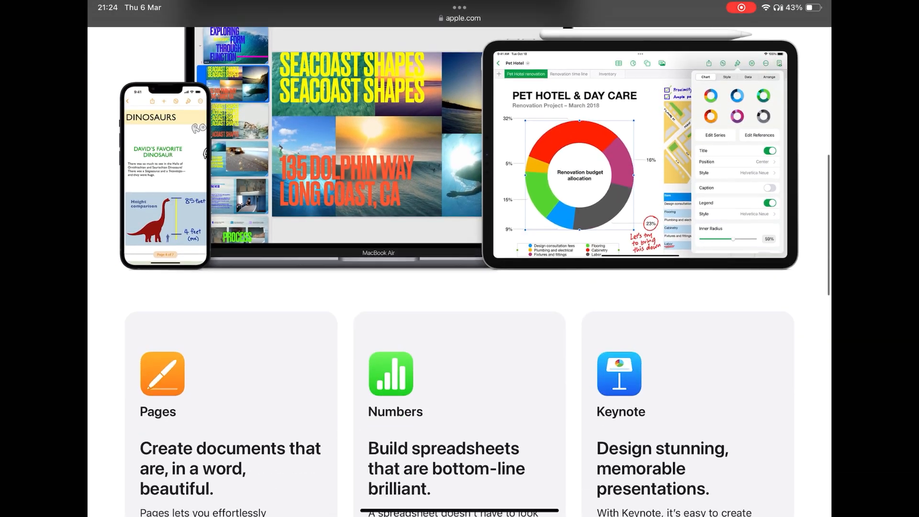
- Open Apple's Numbers feature overview from the iWork page
click(434, 464)
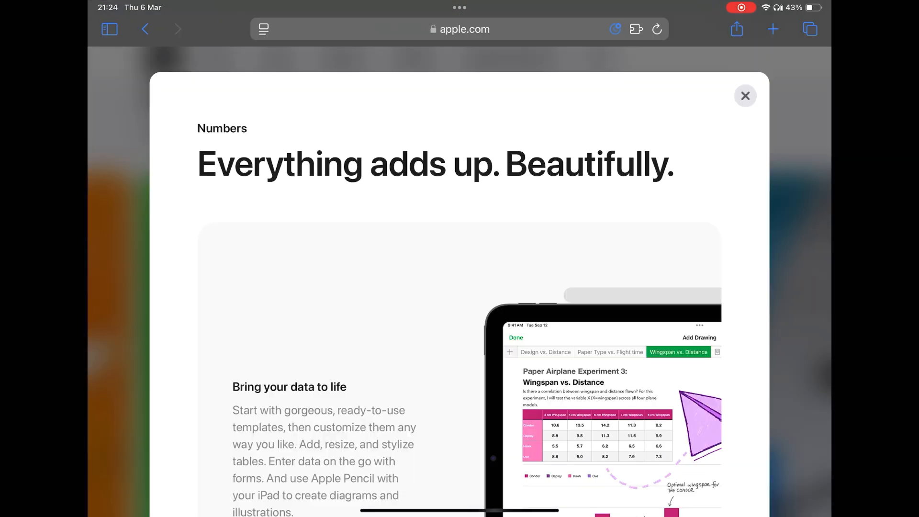
scroll(460, 287, down, 5)
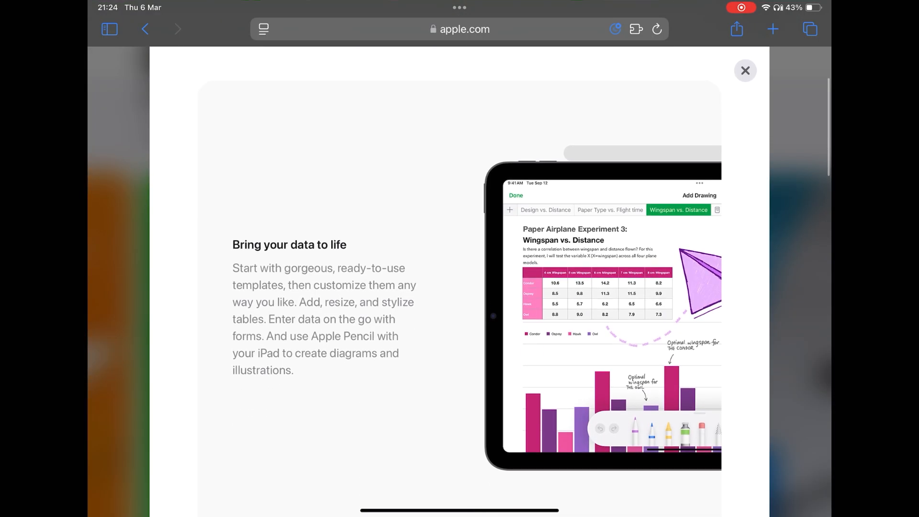
scroll(460, 288, down, 5)
scroll(460, 287, down, 5)
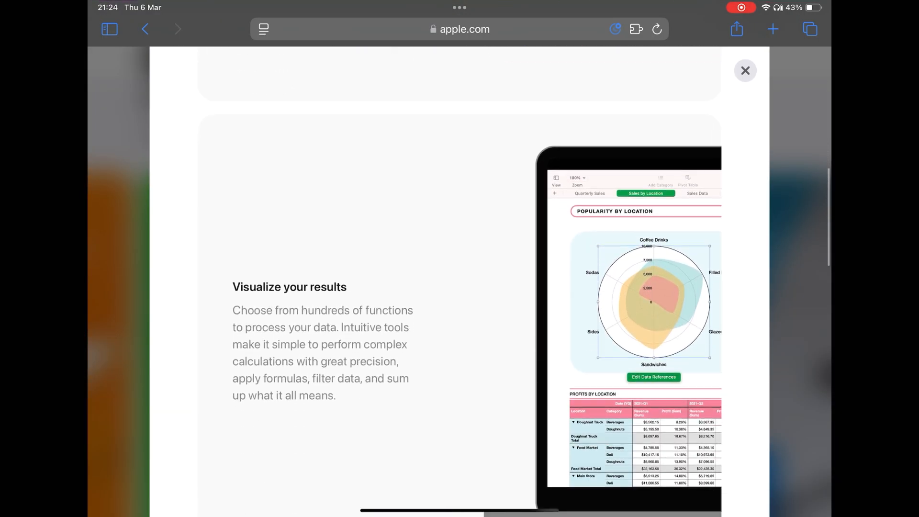
scroll(459, 288, down, 5)
scroll(460, 287, down, 5)
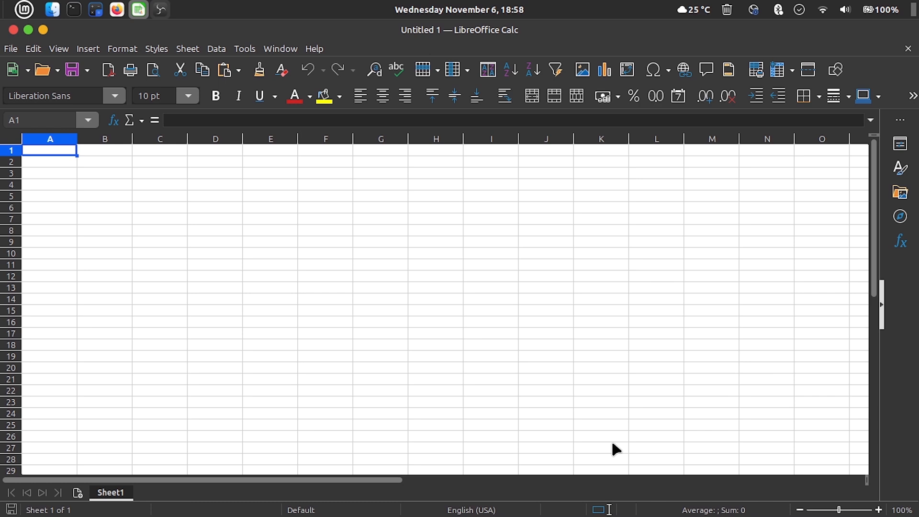
click(244, 48)
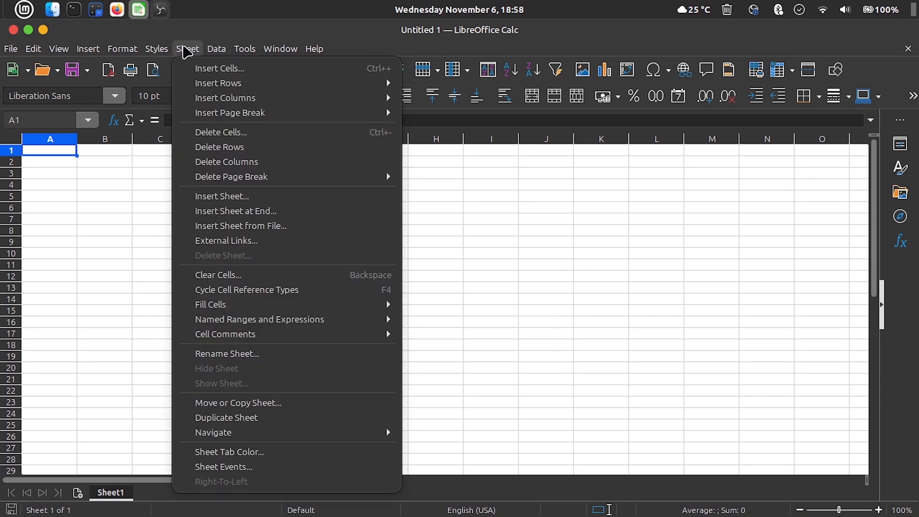
click(162, 49)
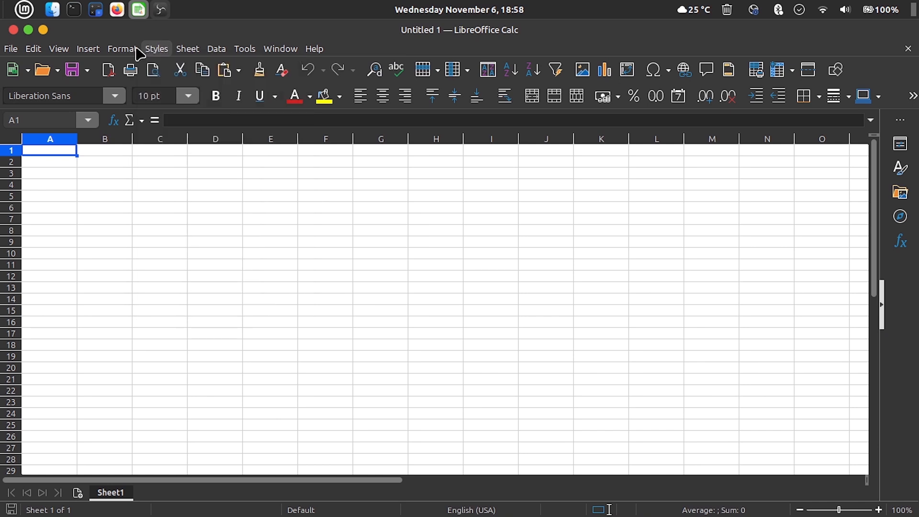
click(124, 49)
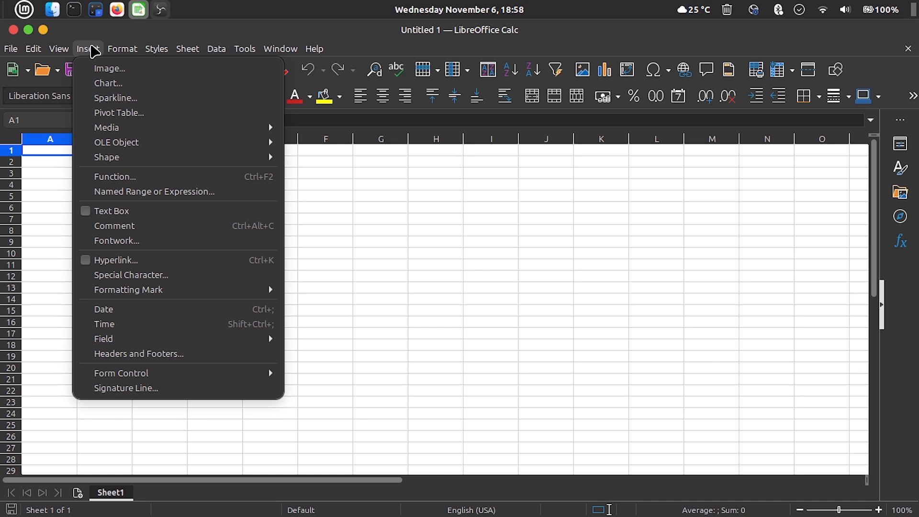
click(89, 49)
click(60, 48)
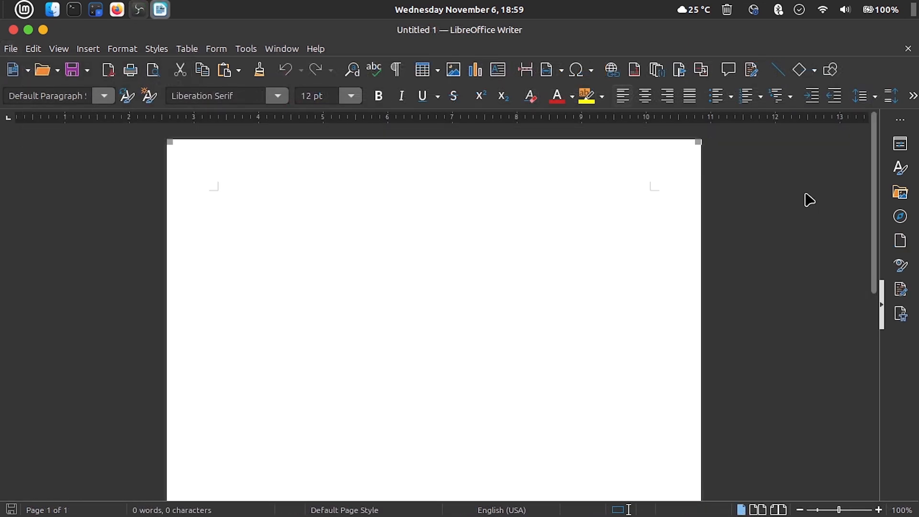
click(245, 48)
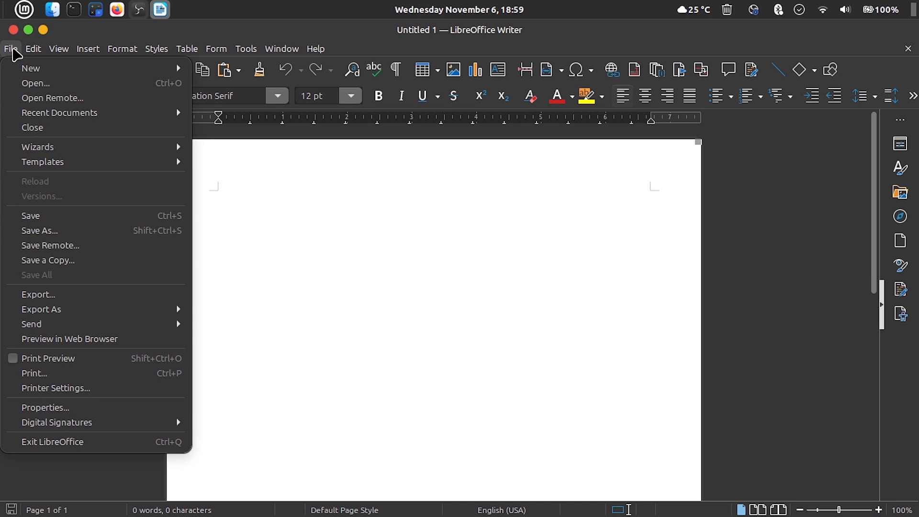
click(754, 302)
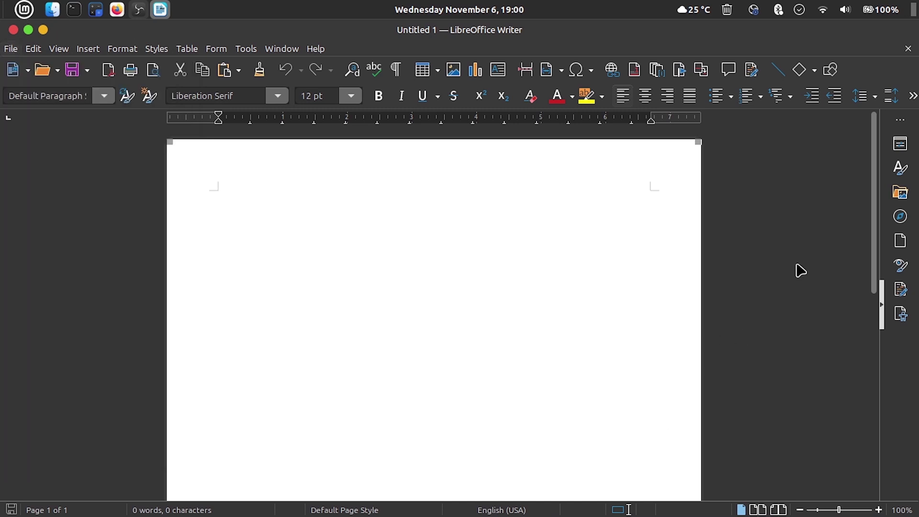
click(901, 144)
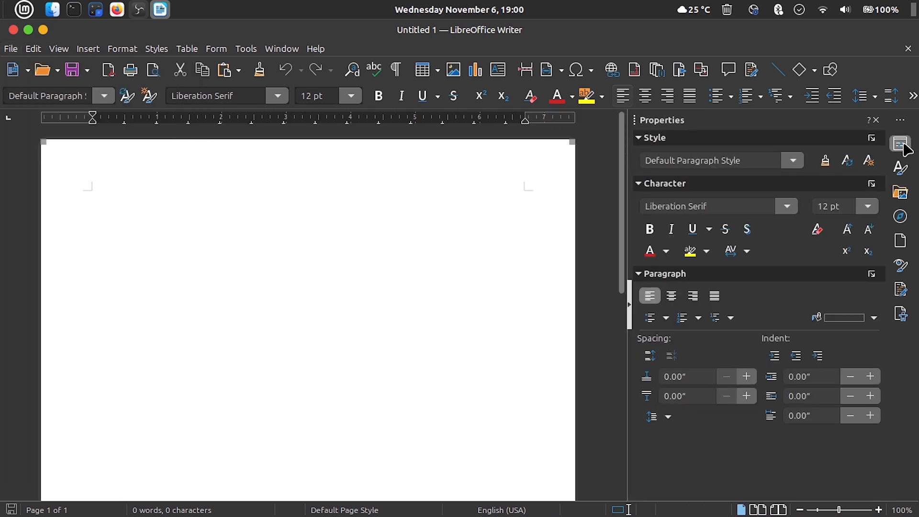
click(901, 145)
click(901, 167)
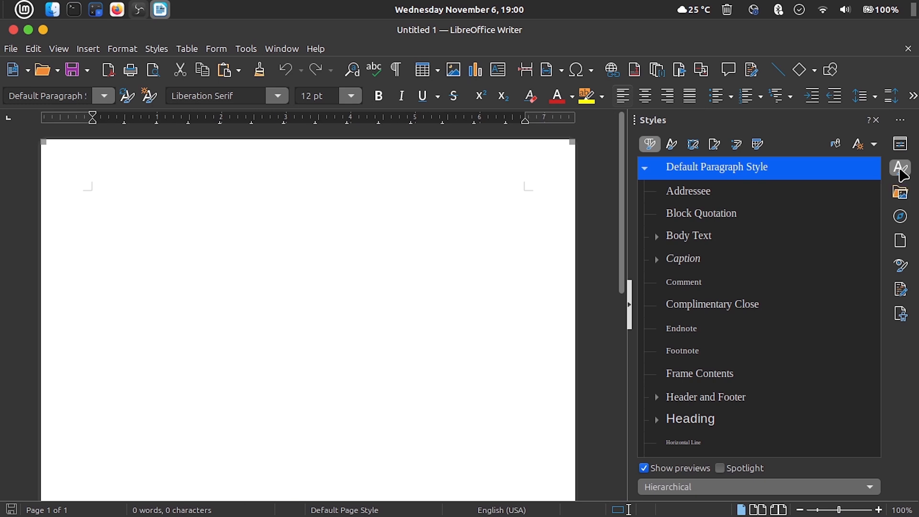
click(900, 168)
click(901, 192)
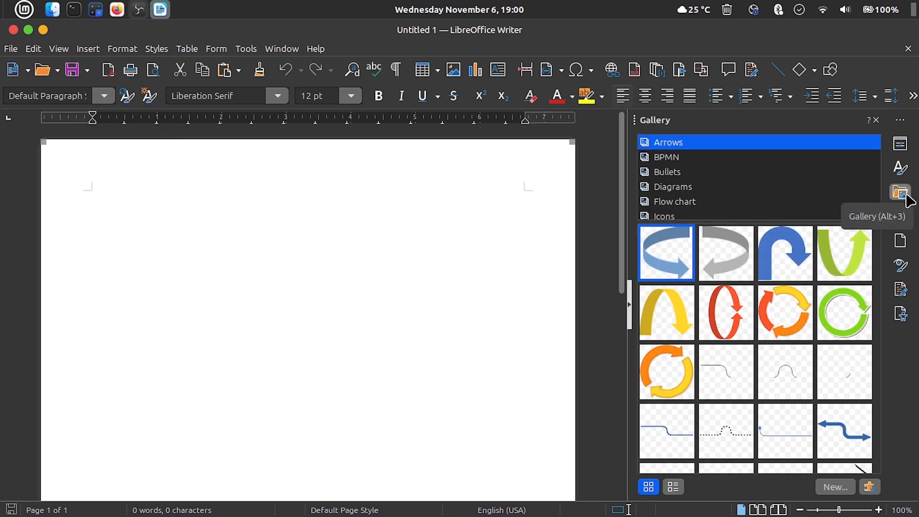
click(901, 194)
click(901, 217)
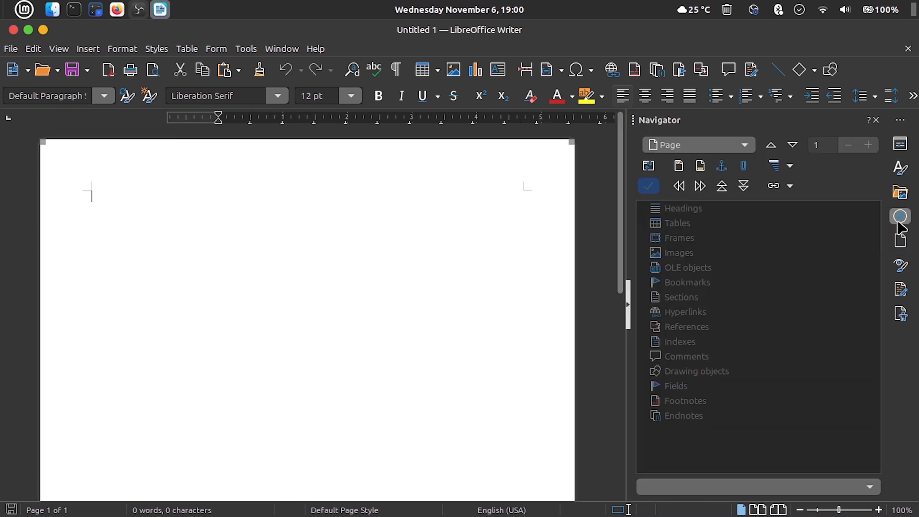
click(901, 217)
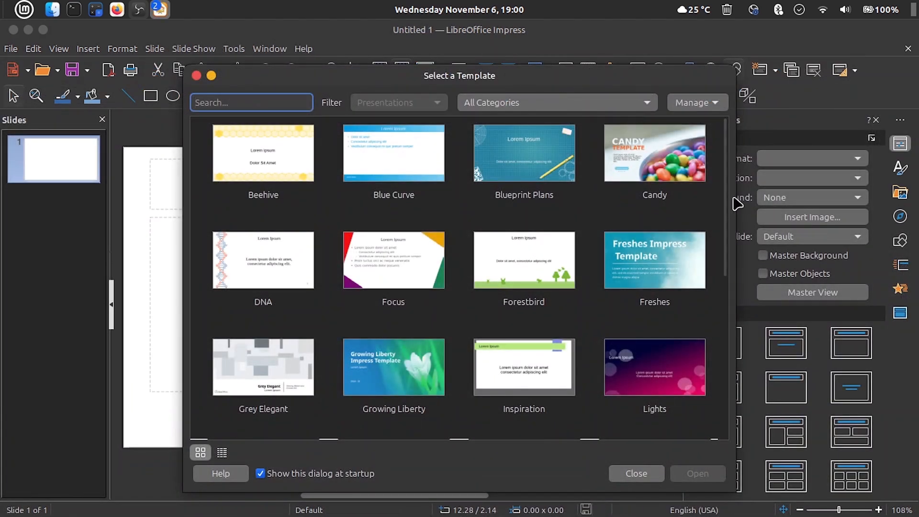
mouse_move(725, 215)
mouse_down()
mouse_move(726, 338)
mouse_move(760, 367)
mouse_up()
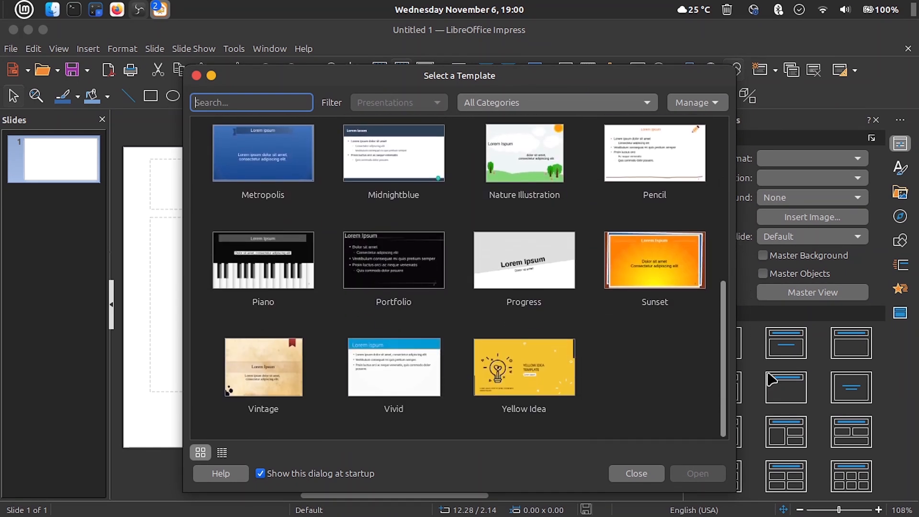
- Close the Impress template chooser and browse the Help and Format menus on the blank slide
click(636, 473)
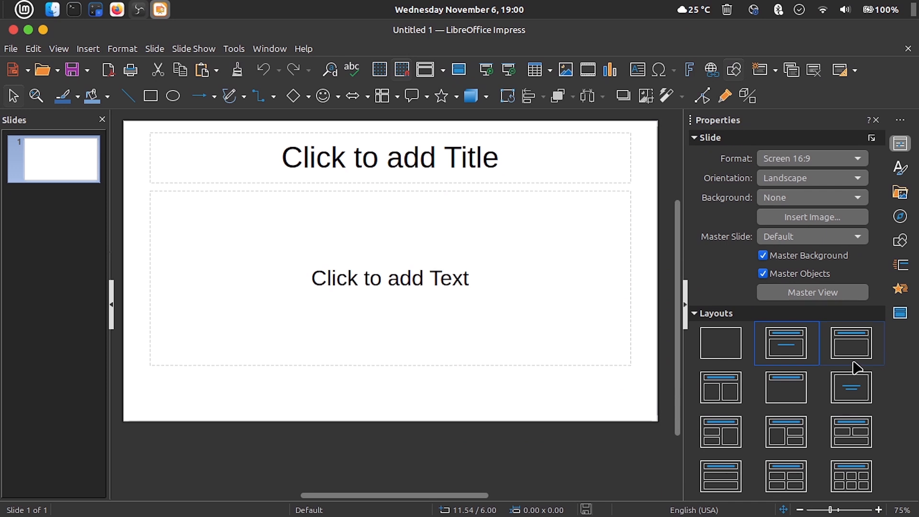
scroll(854, 365, down, 2)
scroll(760, 449, up, 2)
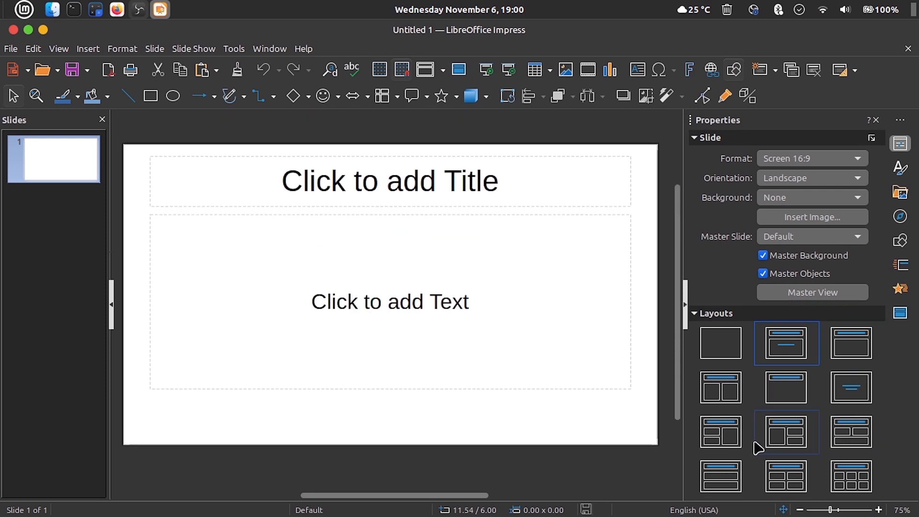
click(305, 49)
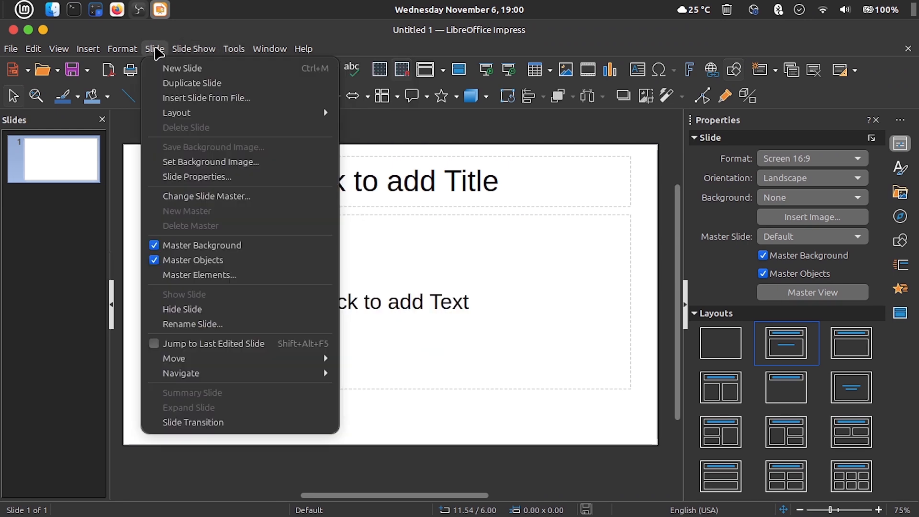
click(155, 50)
click(122, 49)
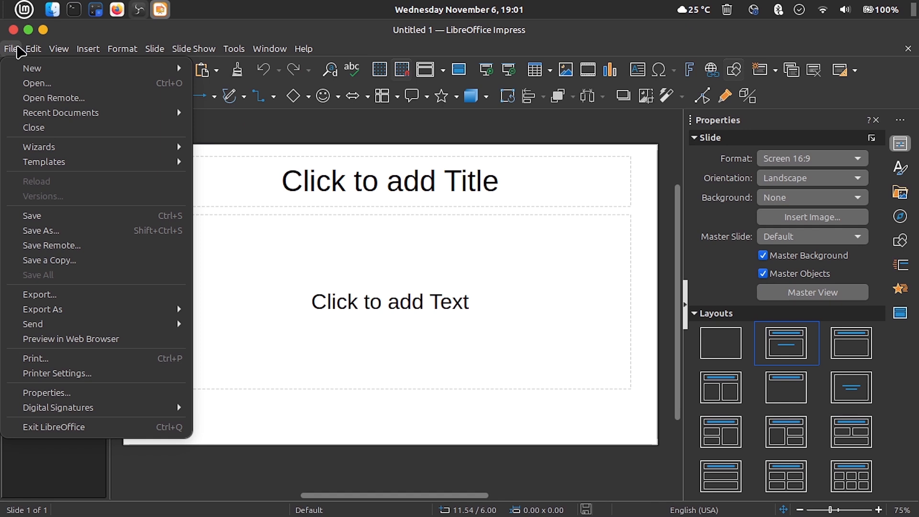
click(627, 470)
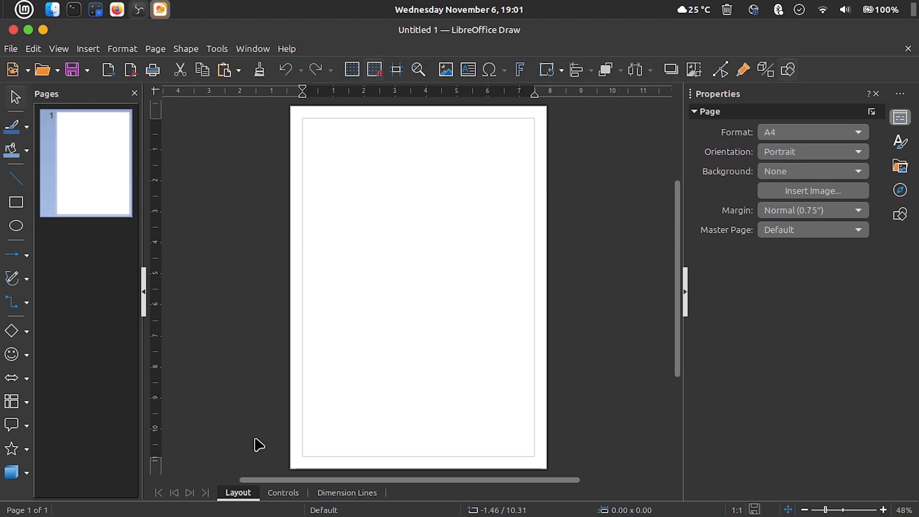
- Browse Draw's Help menu, then close the drawing to reach the LibreOffice Start Center
click(286, 48)
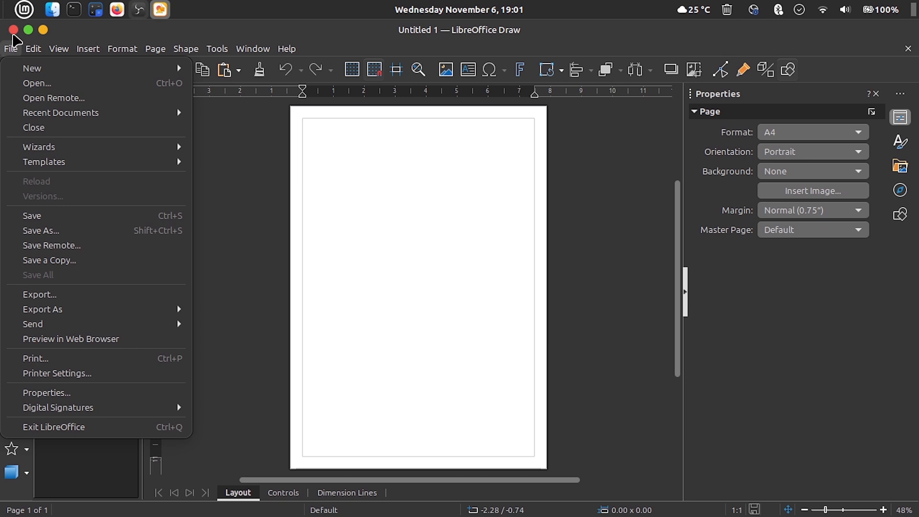
click(12, 31)
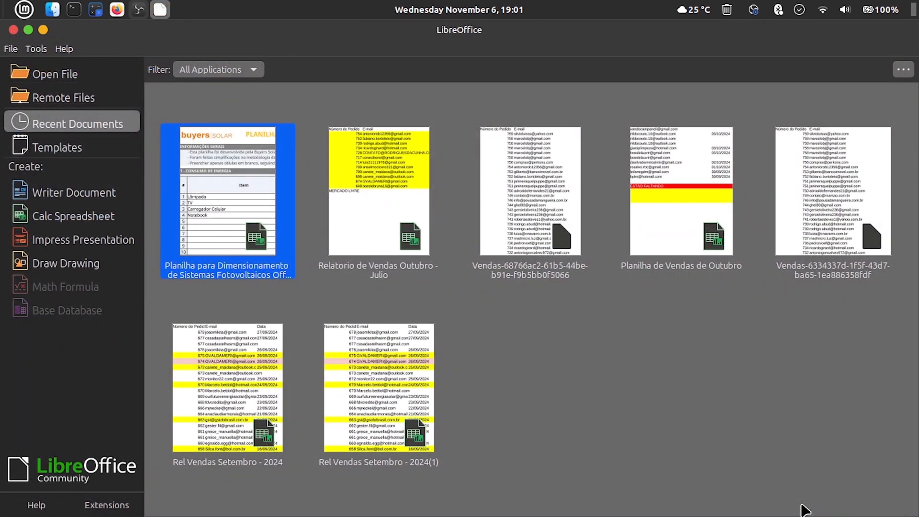